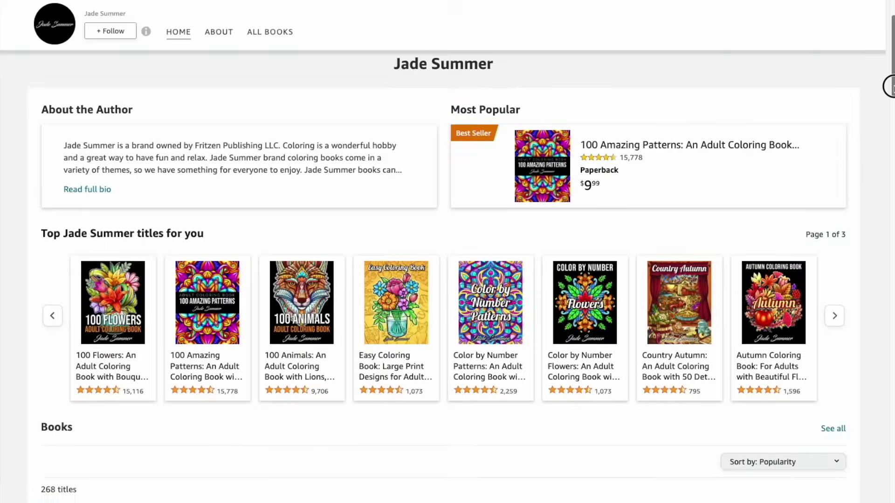
Review the Jade Summer author page and coloring book images on Amazon, and read the generated Amazon author bio
scroll(887, 116, "down", 4)
left_click_drag(889, 116, 890, 322)
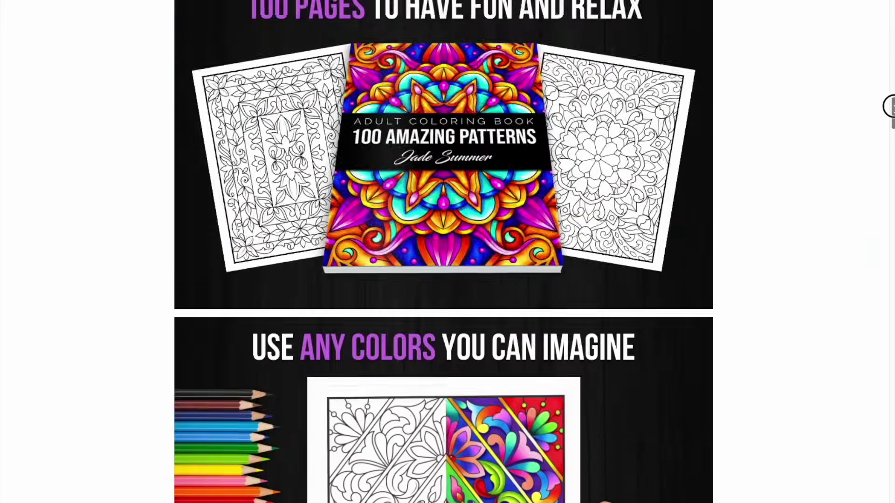
left_click_drag(889, 110, 889, 219)
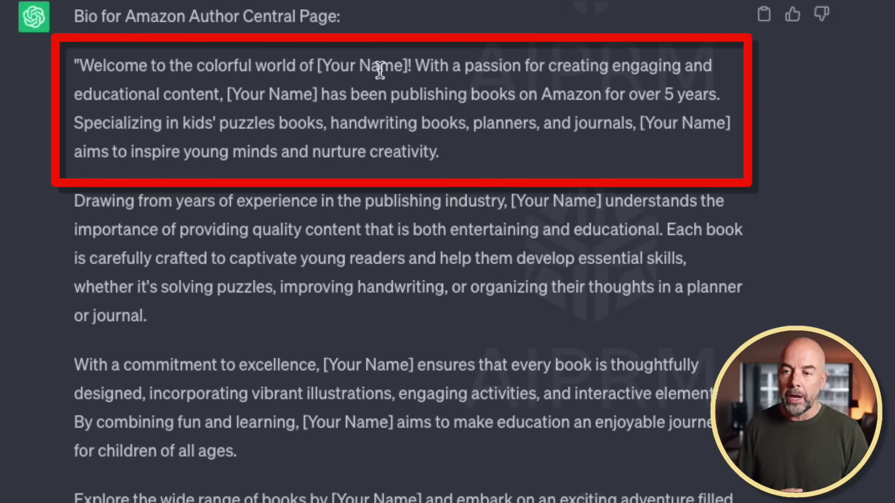
scroll(712, 286, "down", 5)
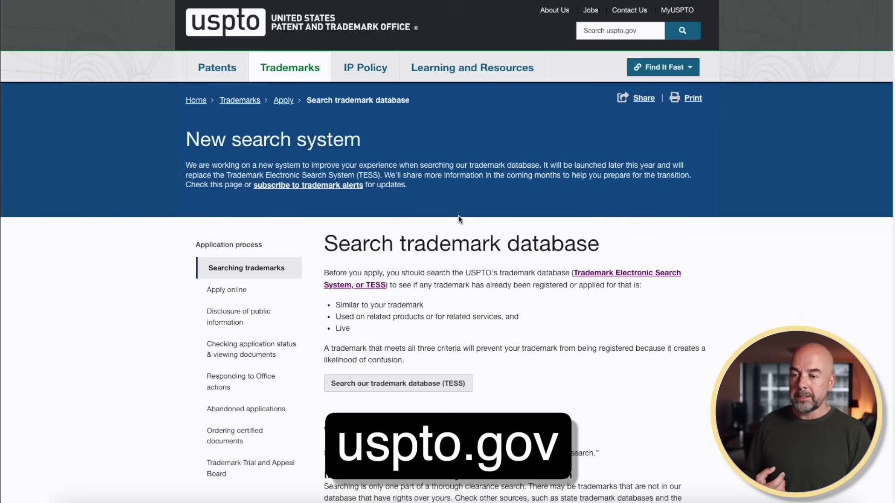
Open the Basic Word Mark Search form of the USPTO trademark database (TESS) from the trademark searching page
mouse_move(289, 63)
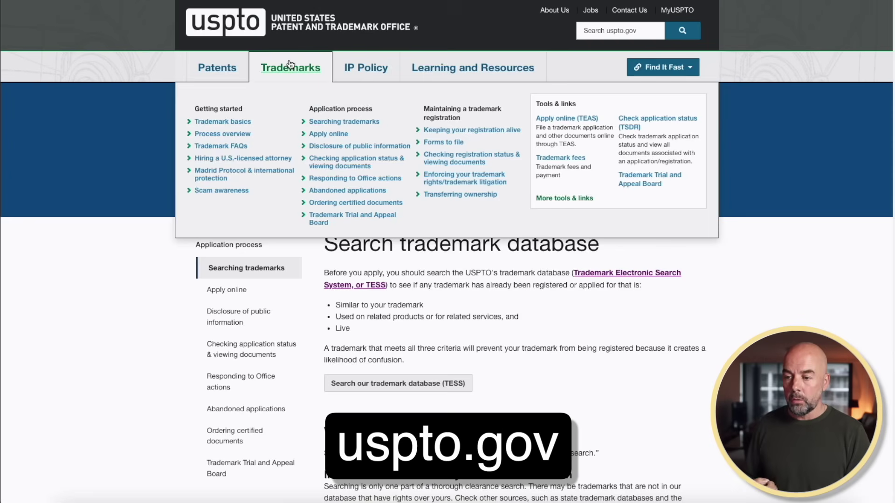
left_click(341, 123)
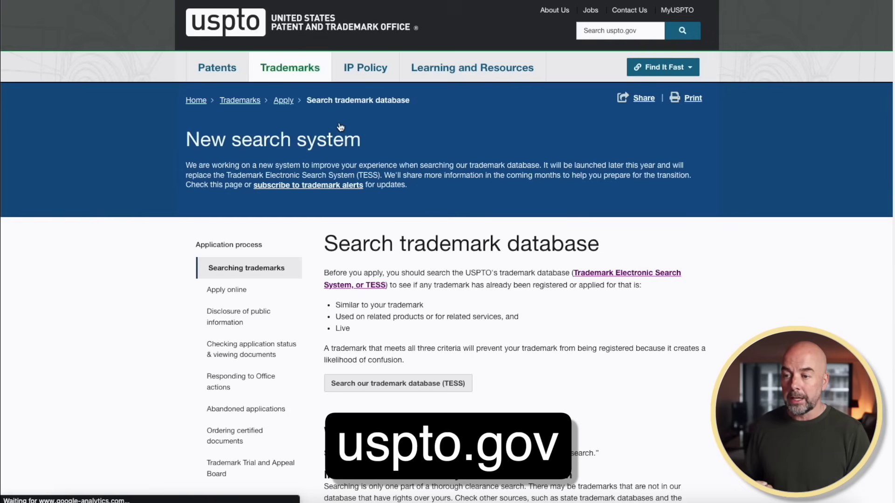
left_click(401, 383)
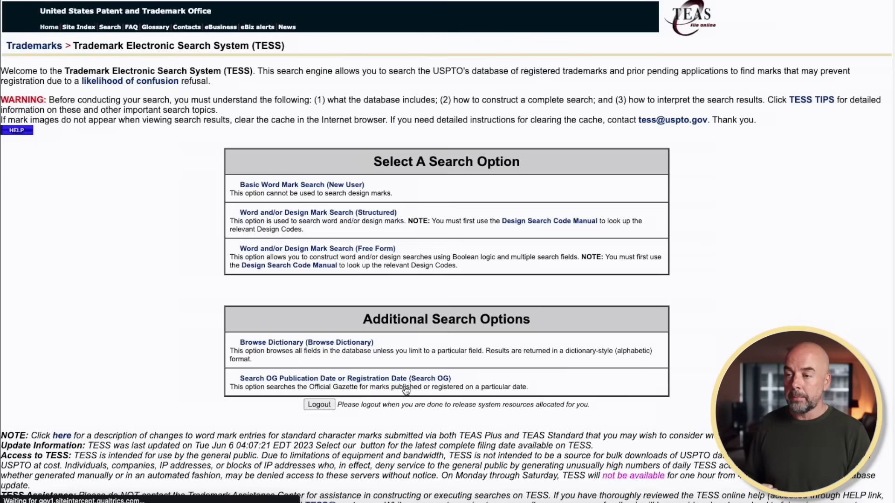
left_click(230, 294)
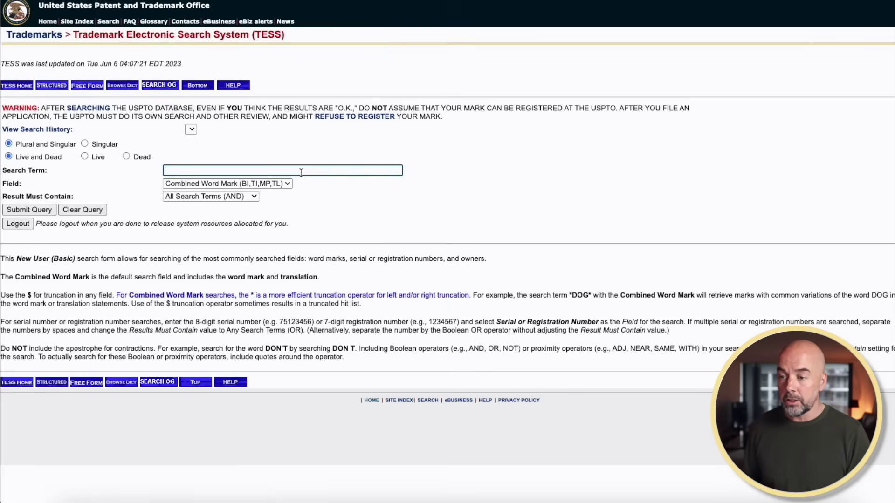
Search the trademark database for "creative curiosity", and repeat the search with a second word beginning with "p" added to the name
type("creative curi")
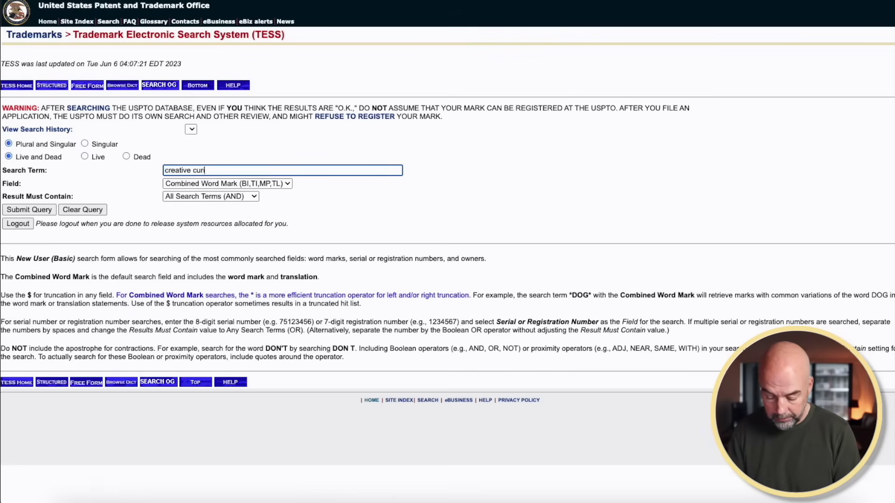
type("osity")
left_click(42, 212)
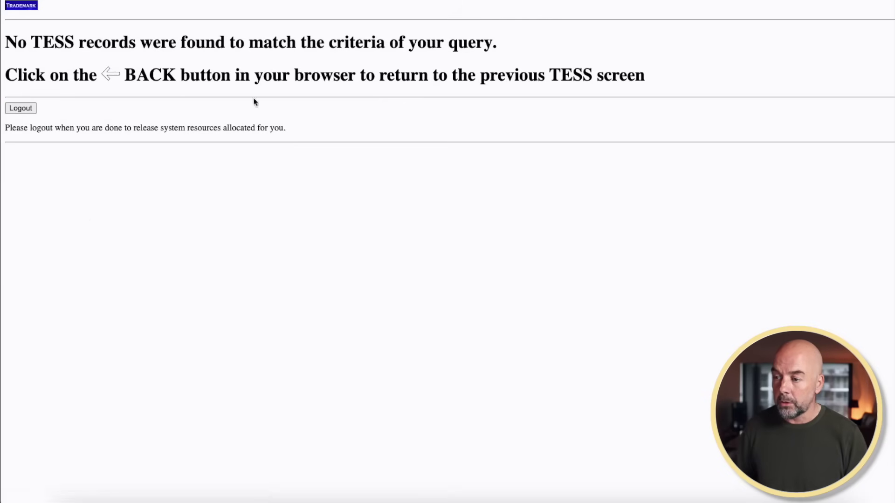
key("alt+Left")
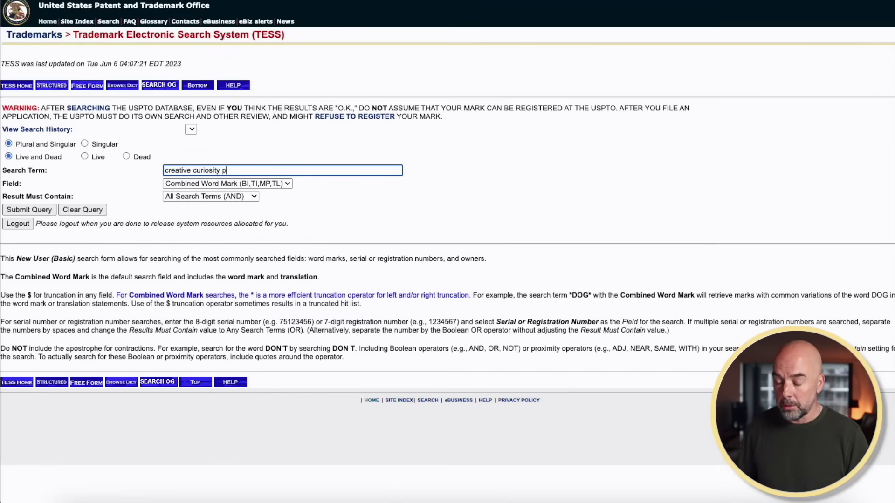
left_click(16, 209)
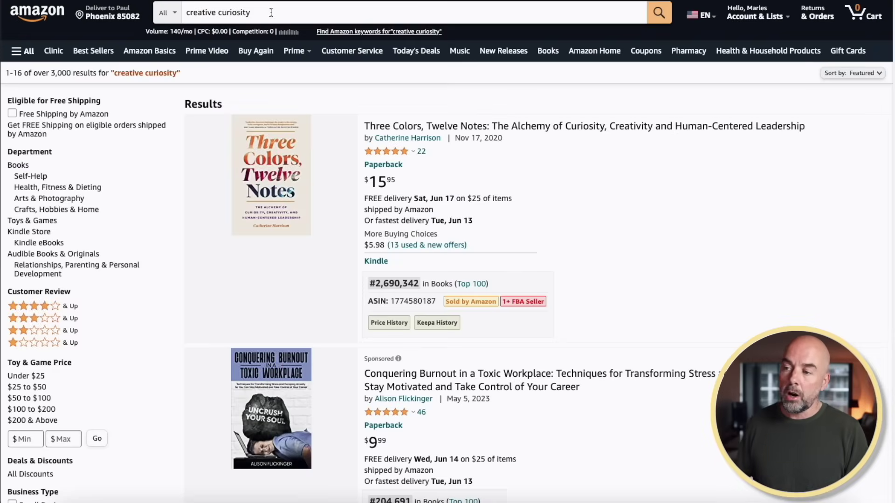
Look through the Amazon results for "creative curiosity" for books or brands already using the name
scroll(686, 257, "down", 8)
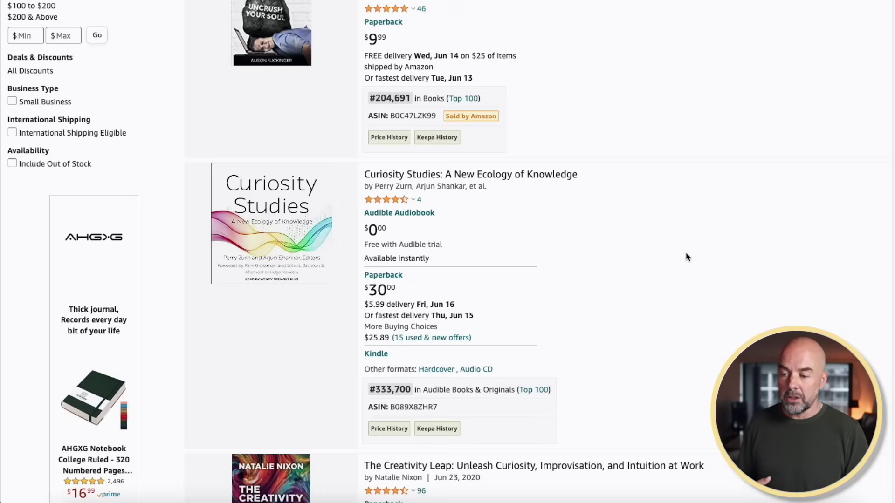
scroll(686, 256, "up", 6)
scroll(632, 212, "down", 12)
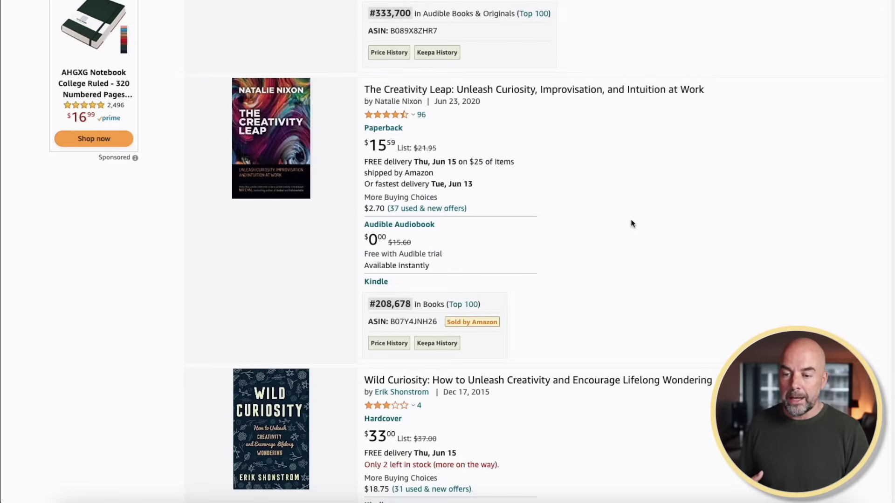
scroll(631, 224, "up", 15)
Search Amazon for "creative curiosity press"
left_click(319, 12)
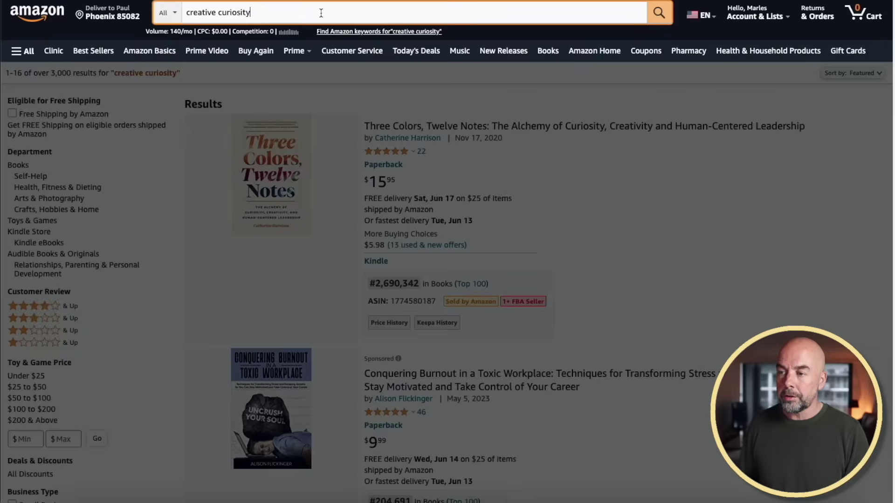
type("pres")
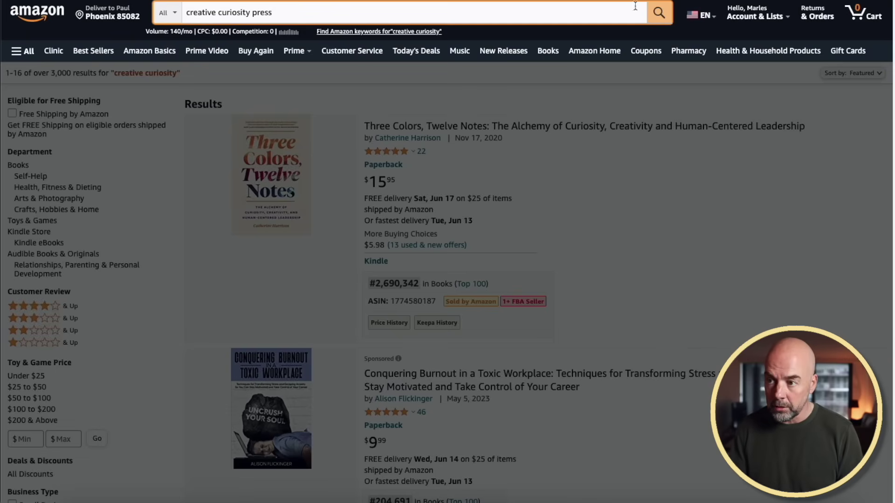
type("s")
left_click(659, 12)
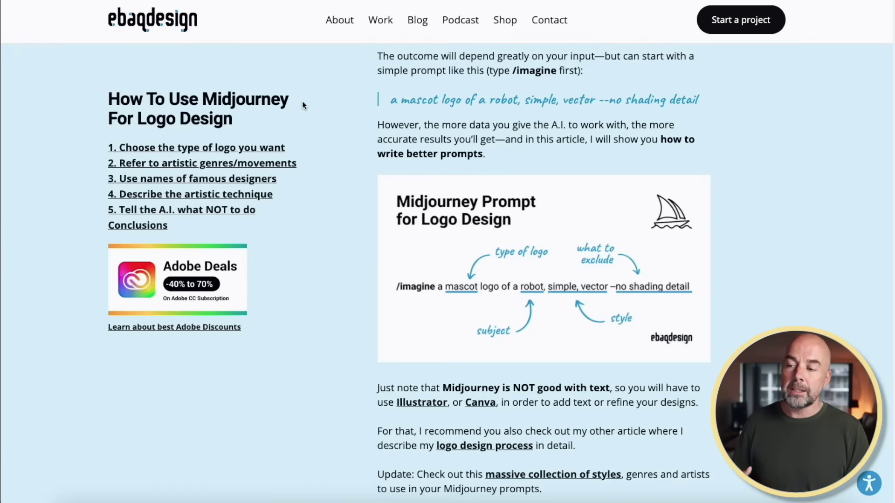
Read the ebaqdesign article on Midjourney logo design, covering the prompt structure and the lettermark, mascot and emblem logo types
scroll(307, 107, "up", 1)
scroll(327, 140, "down", 2)
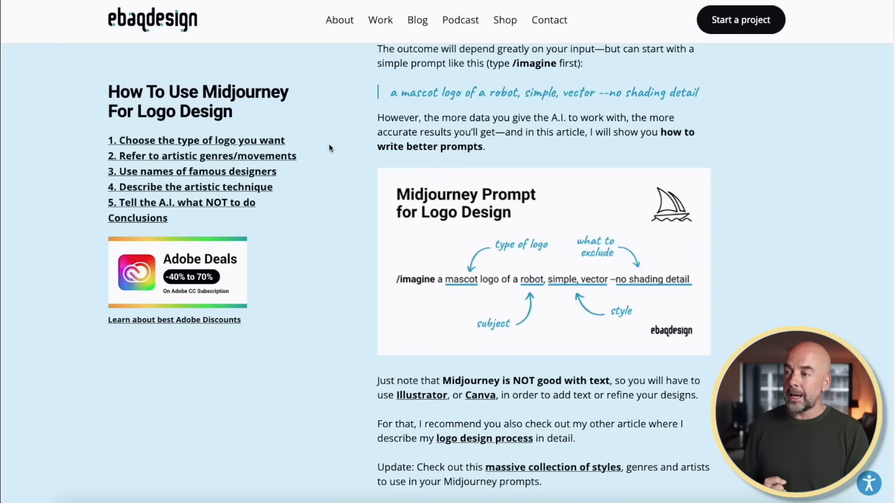
scroll(775, 240, "down", 1)
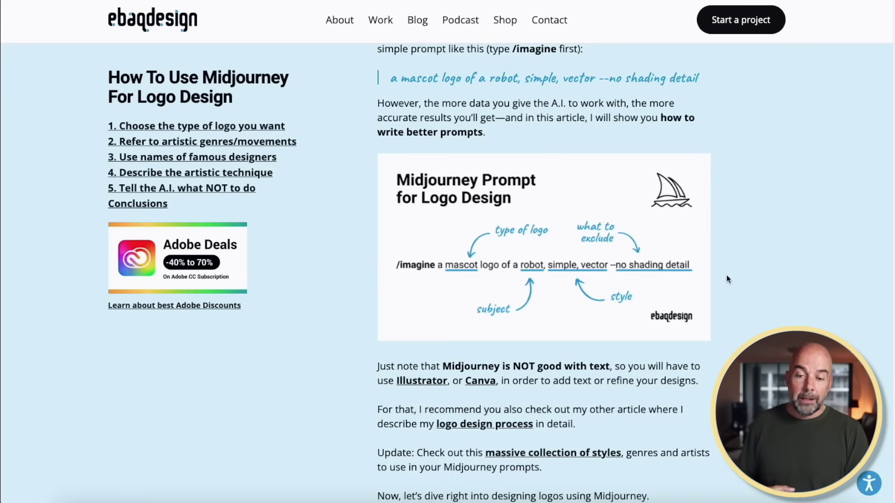
scroll(749, 278, "down", 1)
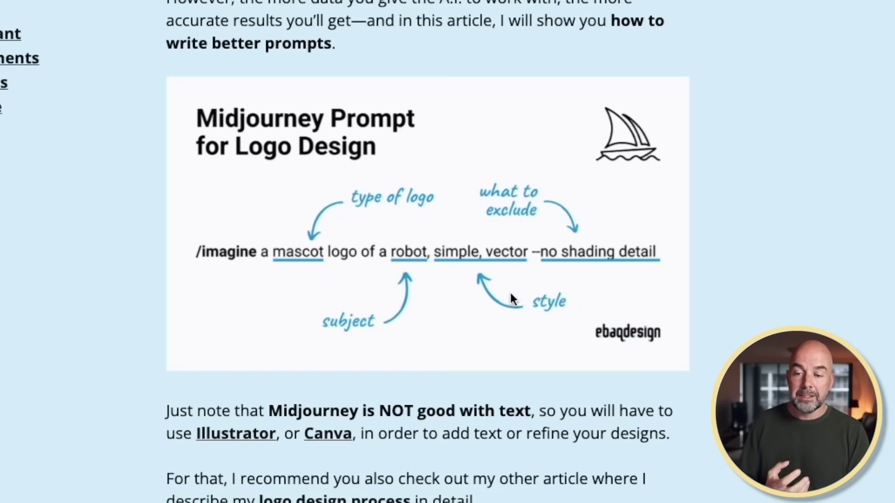
scroll(602, 267, "down", 10)
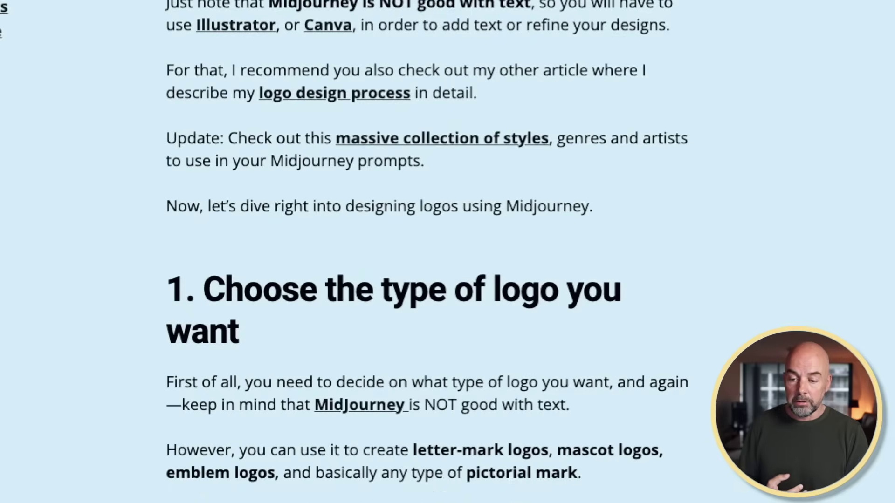
scroll(427, 252, "down", 15)
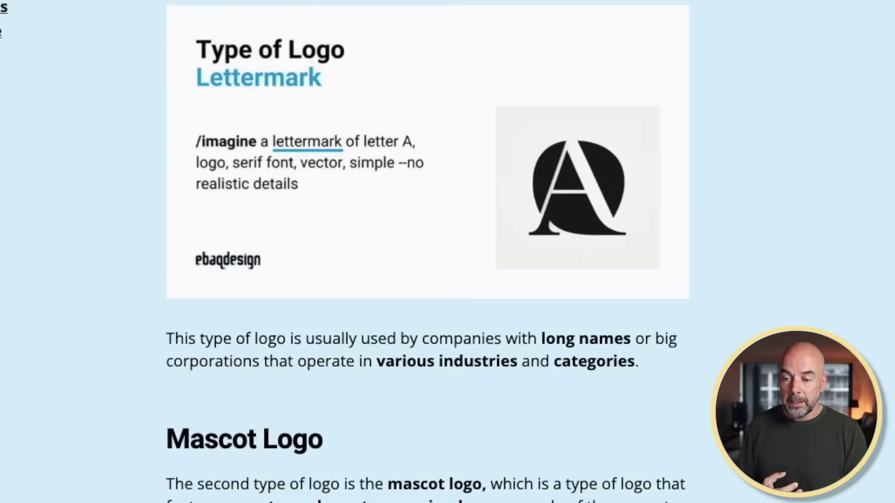
scroll(427, 252, "down", 20)
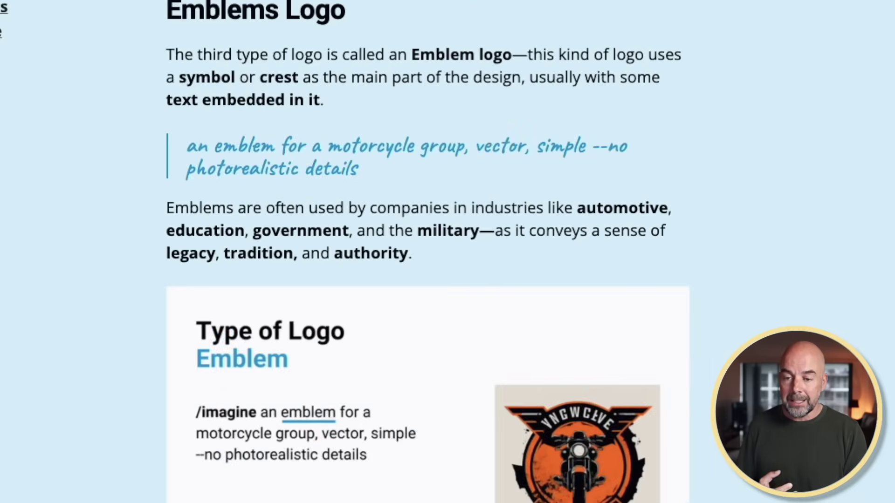
scroll(427, 252, "down", 5)
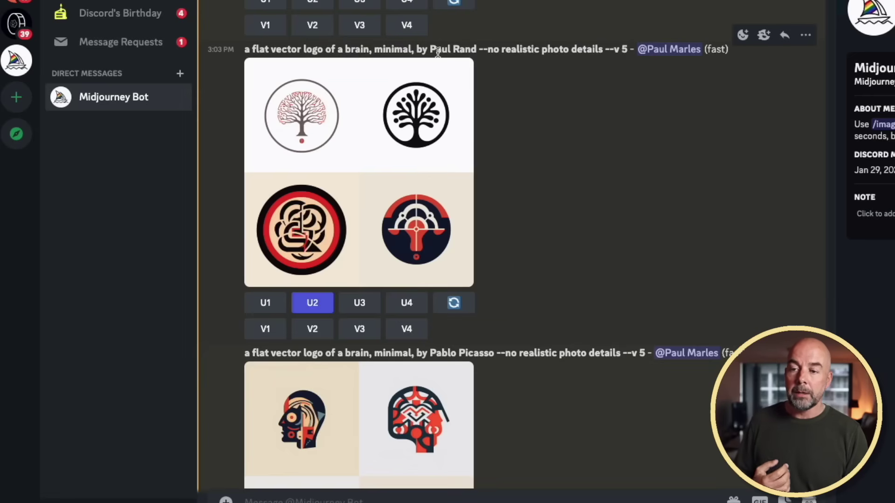
View the four brain logo variations generated in the style of Paul Rand at enlarged size and return to the chat
left_click(379, 173)
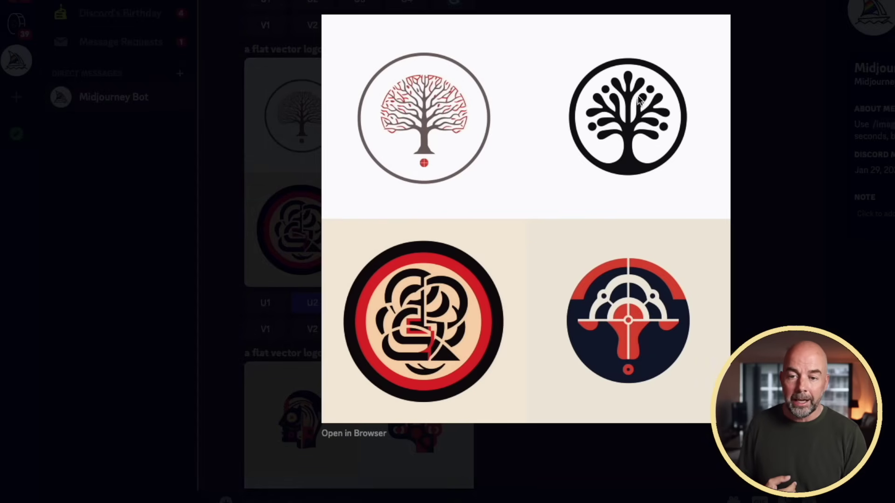
left_click(767, 218)
scroll(639, 250, "down", 2)
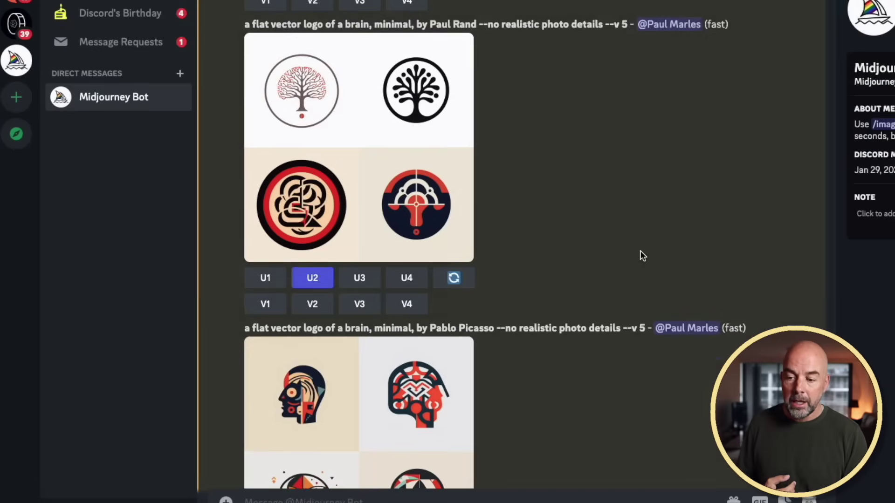
Review the Pablo Picasso style brain logos and view the psychedelic art brain logo variations at enlarged size
scroll(640, 252, "down", 5)
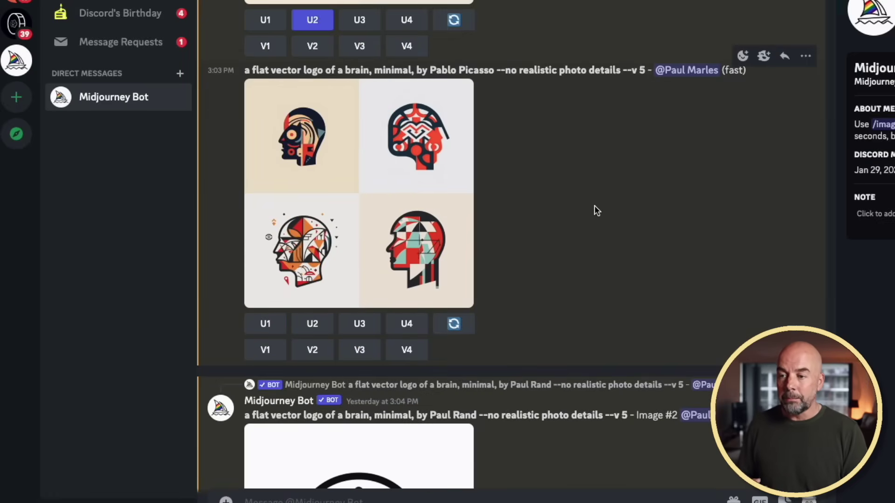
scroll(594, 206, "down", 10)
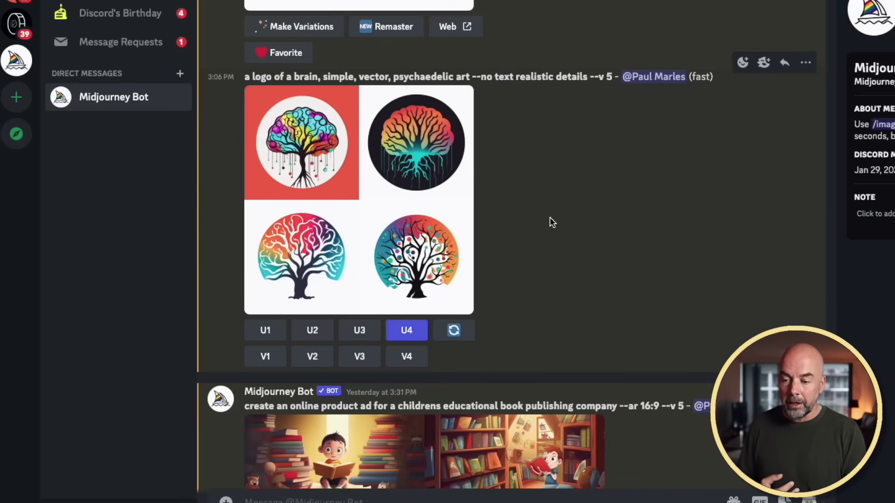
left_click(374, 212)
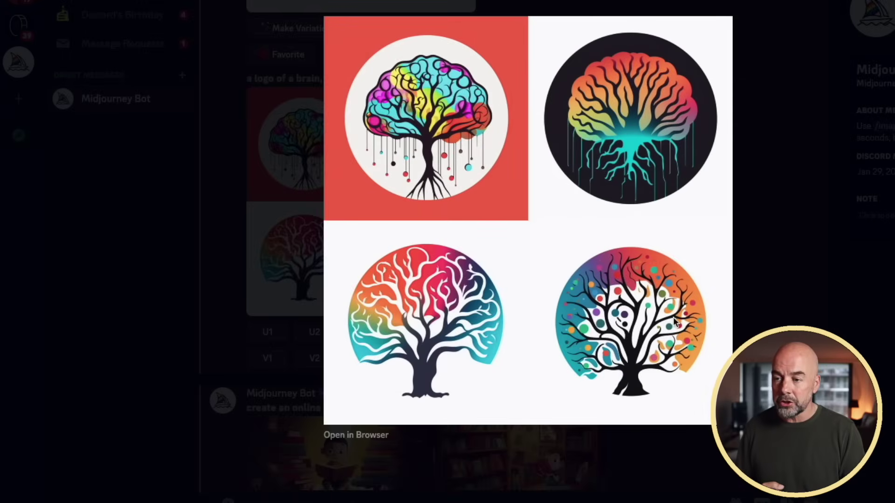
left_click(750, 163)
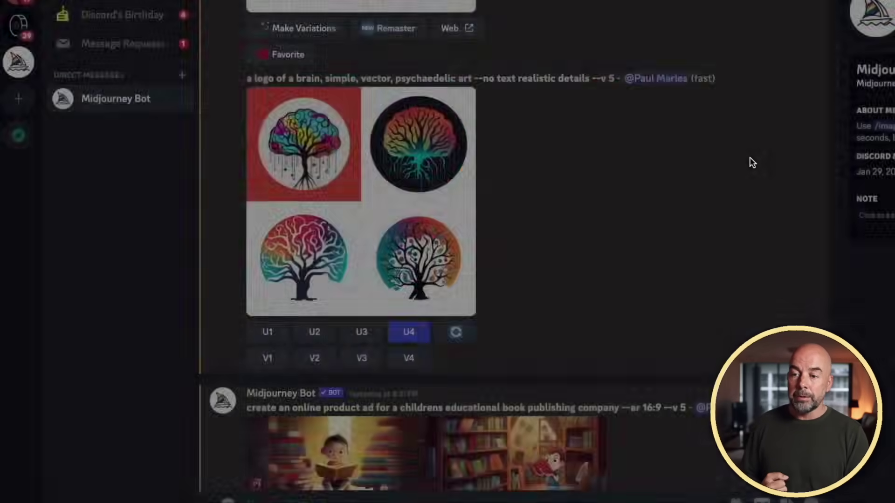
Go back to the upscaled black-and-white Paul Rand style tree logo, open it in the browser and save the image
scroll(557, 162, "up", 10)
scroll(555, 158, "up", 8)
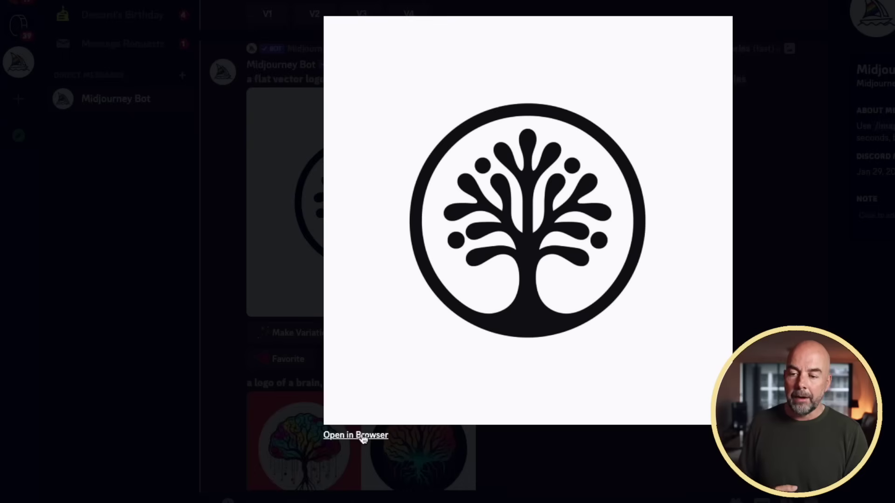
left_click(363, 436)
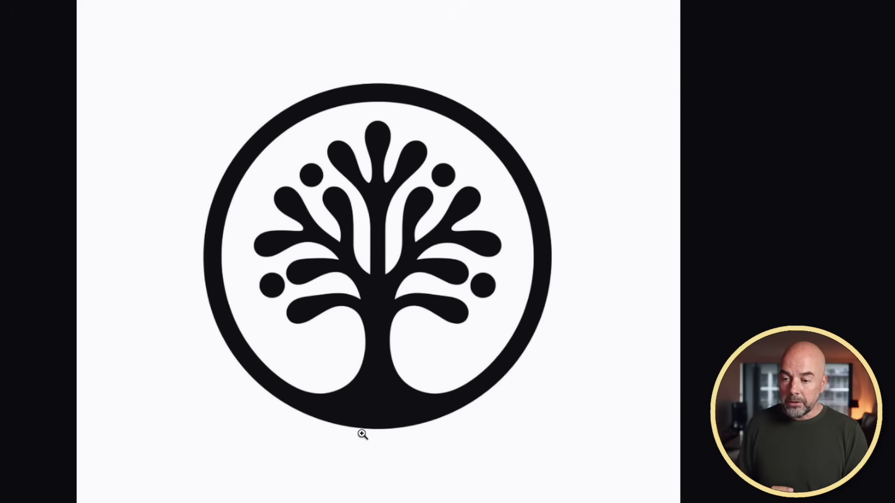
right_click(378, 207)
left_click(405, 228)
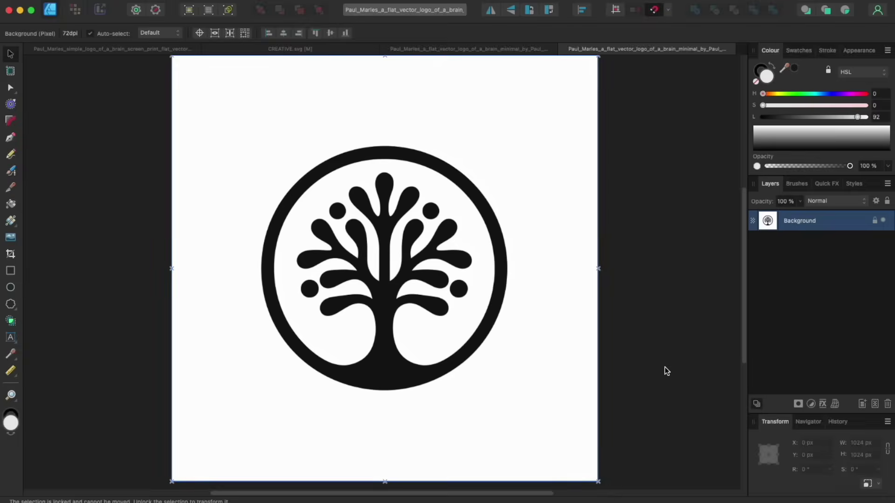
Examine the edges of the bitmap tree logo up close at pixel level in Affinity Designer
key("super+equal")
key("super+equal")
key("super+equal")
key("super+equal")
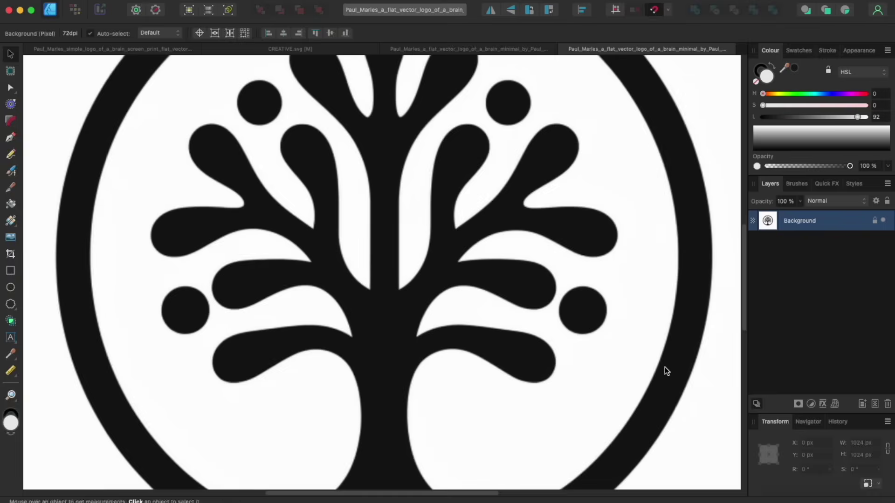
key("super+equal")
key("super+equal")
key("super+equal")
key("super+equal")
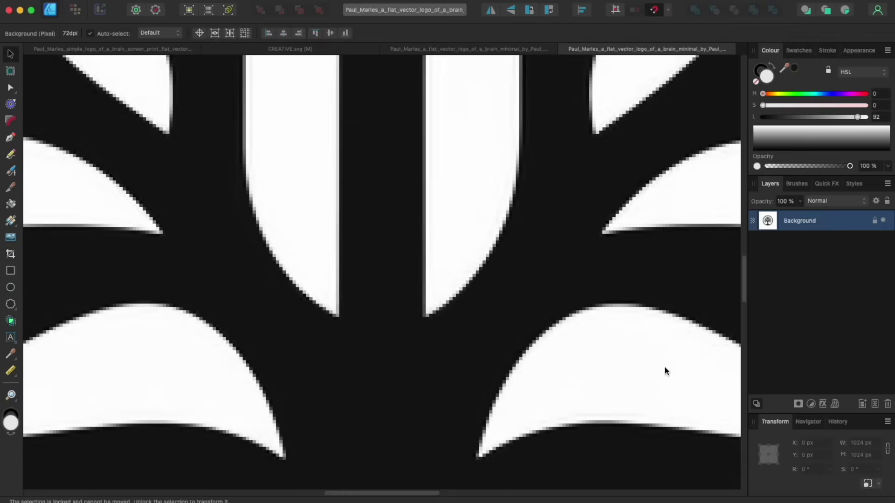
key("super+equal")
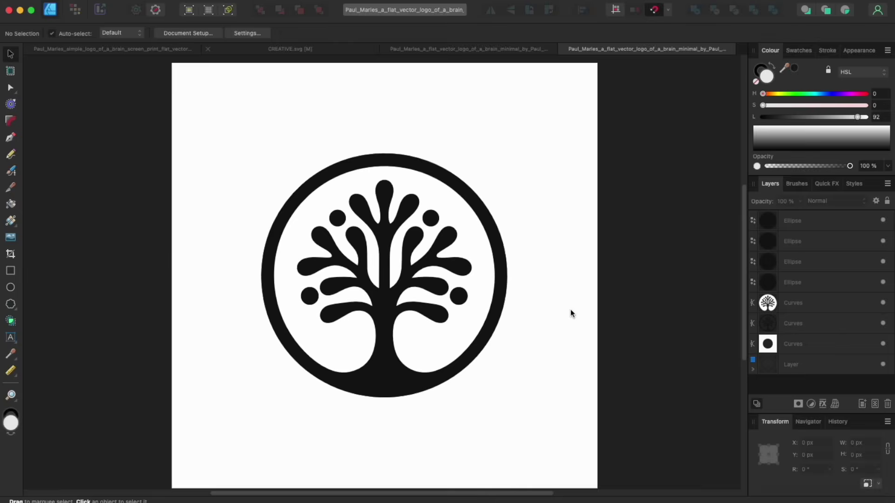
Examine the edges of the vector version of the tree logo up close in Affinity Designer
key("super+equal")
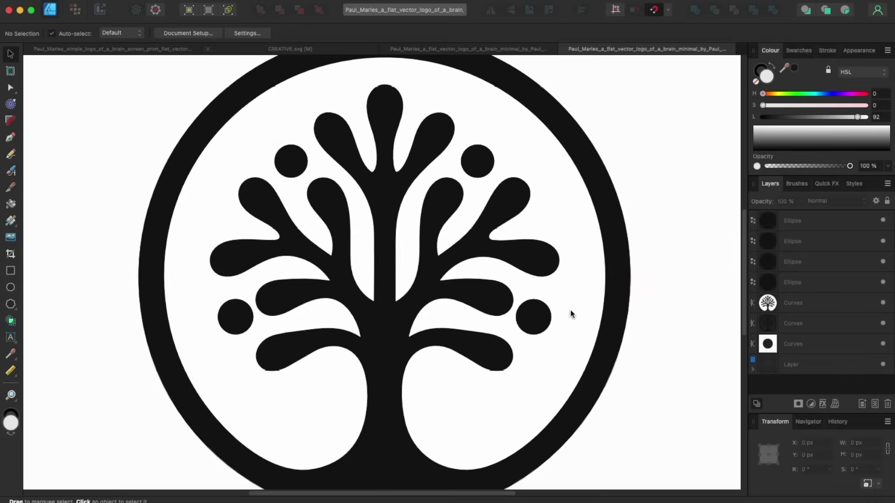
key("super+equal")
key("super+equal")
key("super+equal")
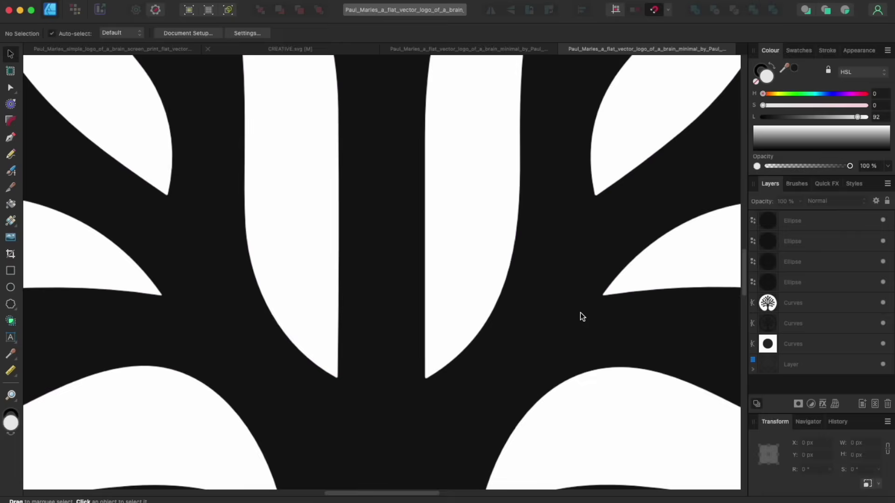
key("super+equal")
key("super+equal")
key("super+equal")
key("super+equal")
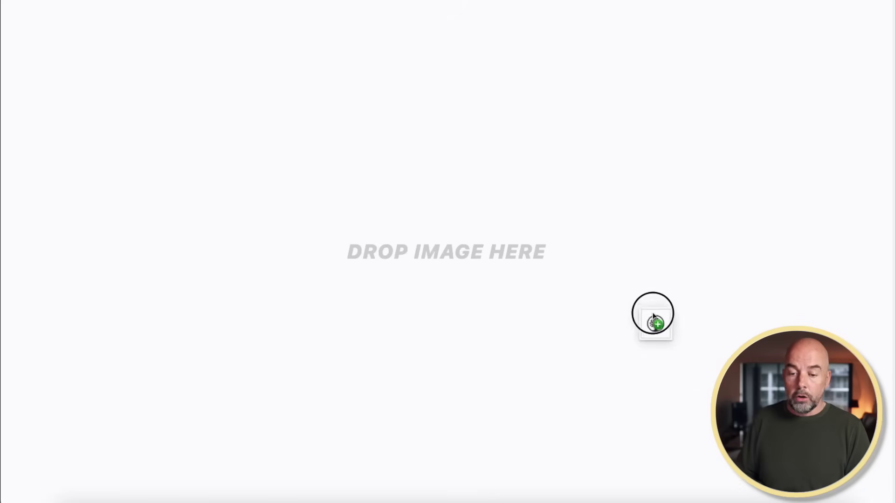
Vectorize the tree logo PNG in Vectorizer.AI and download the result as an SVG 1.1 file
left_click_drag(653, 315, 465, 221)
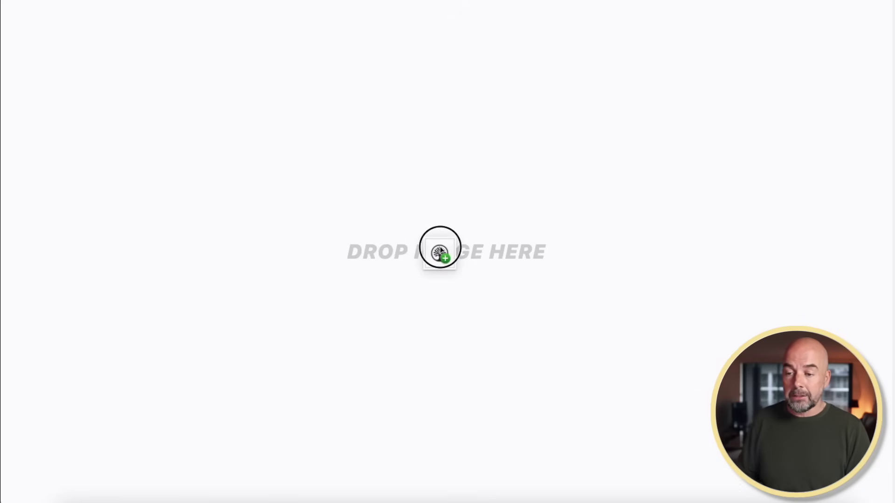
left_click_drag(440, 250, 440, 247)
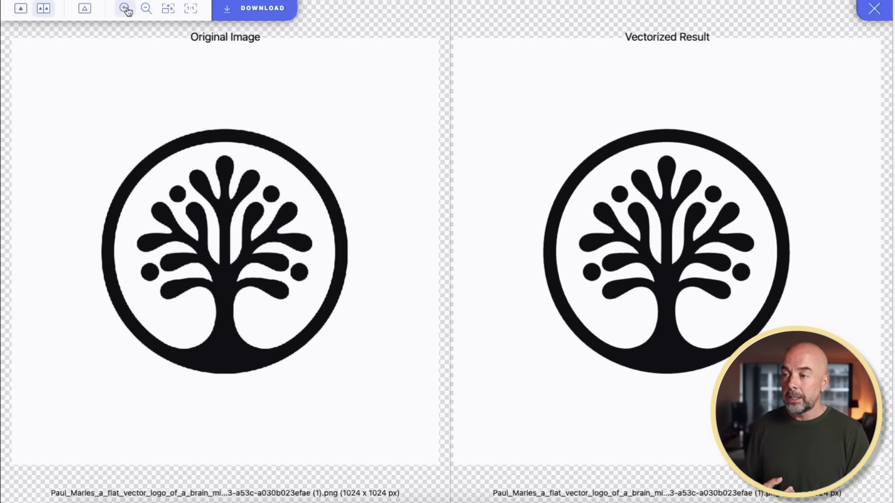
left_click(254, 8)
left_click(429, 427)
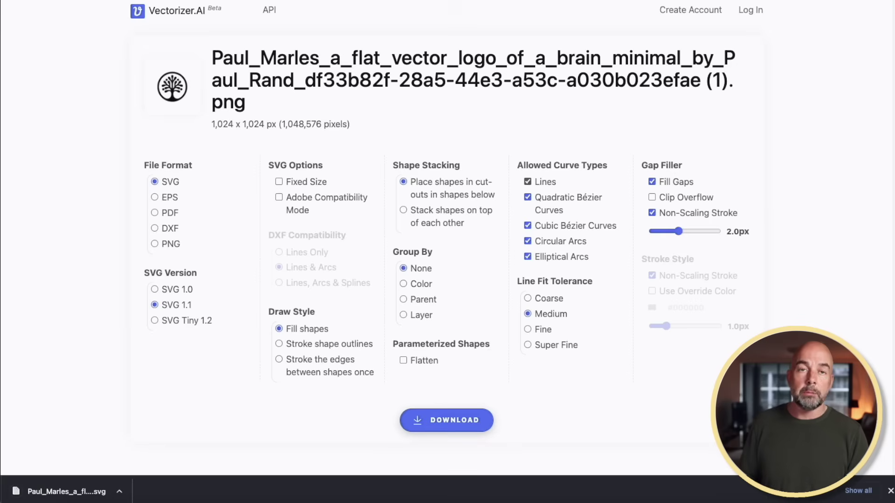
left_click(890, 491)
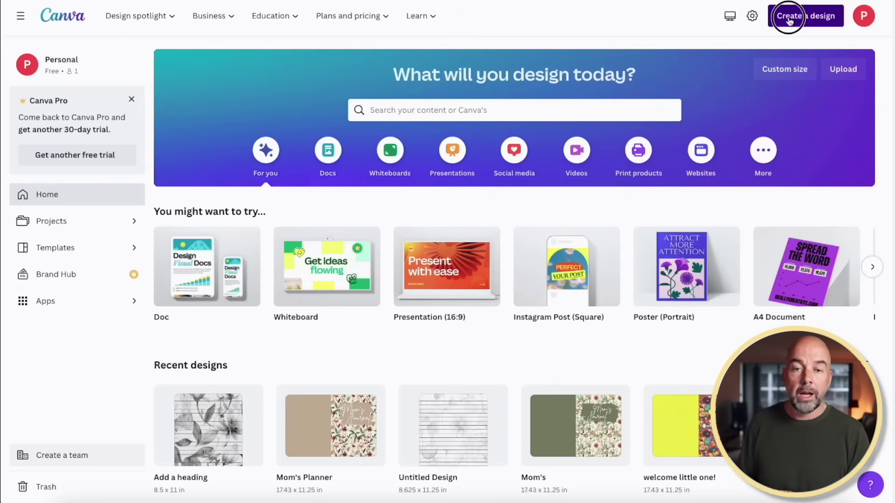
Switch to Canva and create a new blank Logo design of 500 × 500 px
left_click(789, 17)
scroll(683, 219, "down", 1)
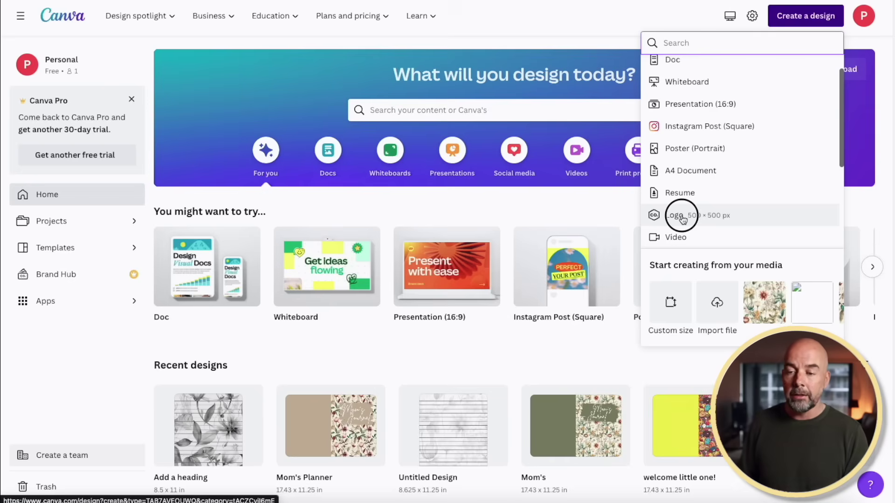
left_click(682, 219)
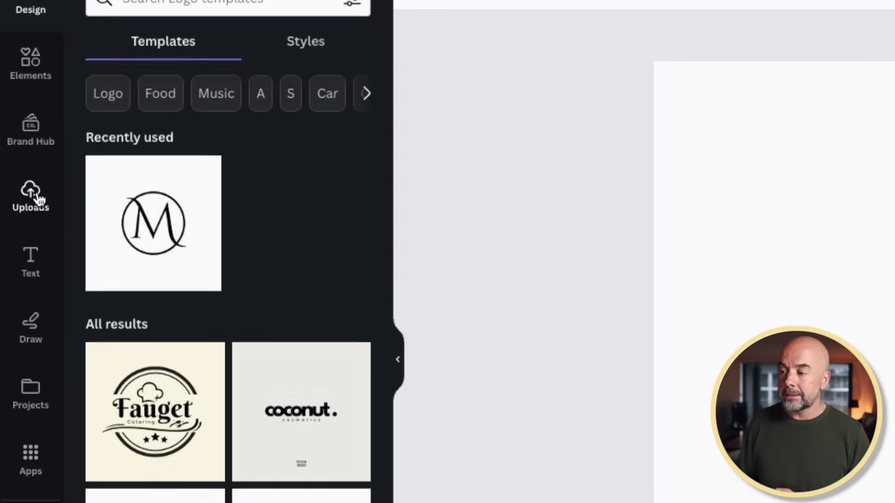
Upload the vectorized tree logo, place it on the blank page, and enlarge it at the page's center
left_click(40, 199)
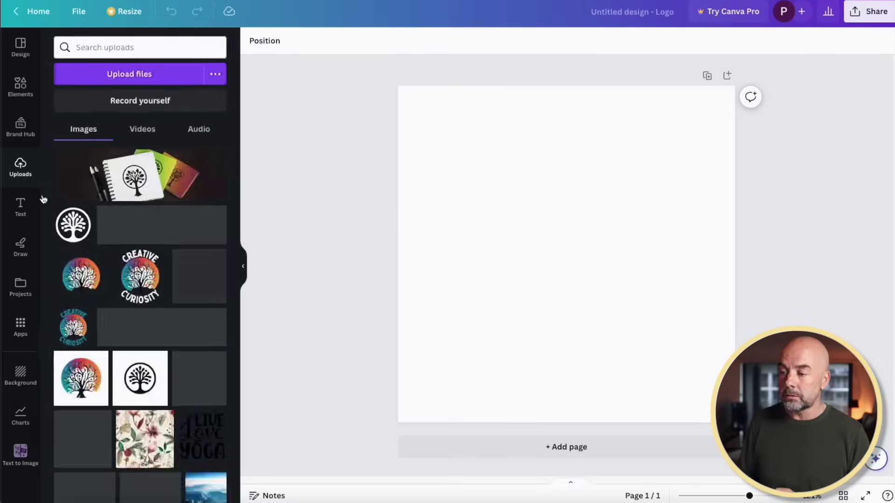
left_click_drag(885, 279, 138, 250)
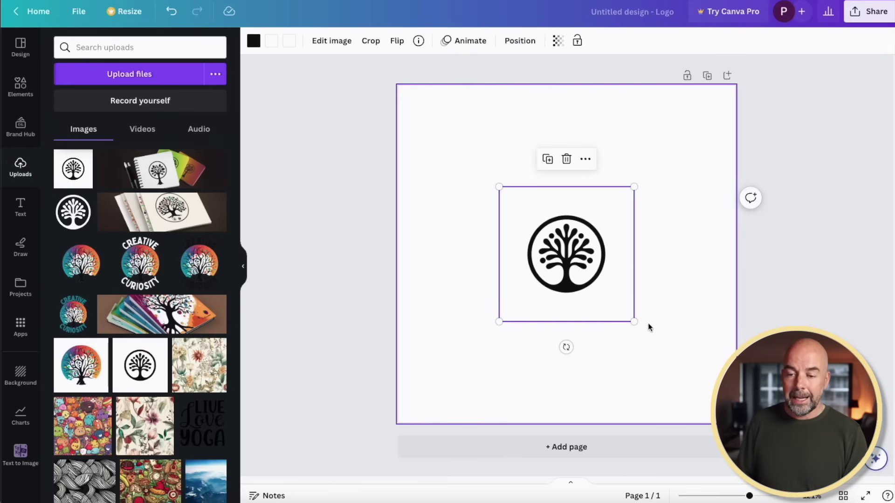
left_click_drag(637, 322, 588, 272)
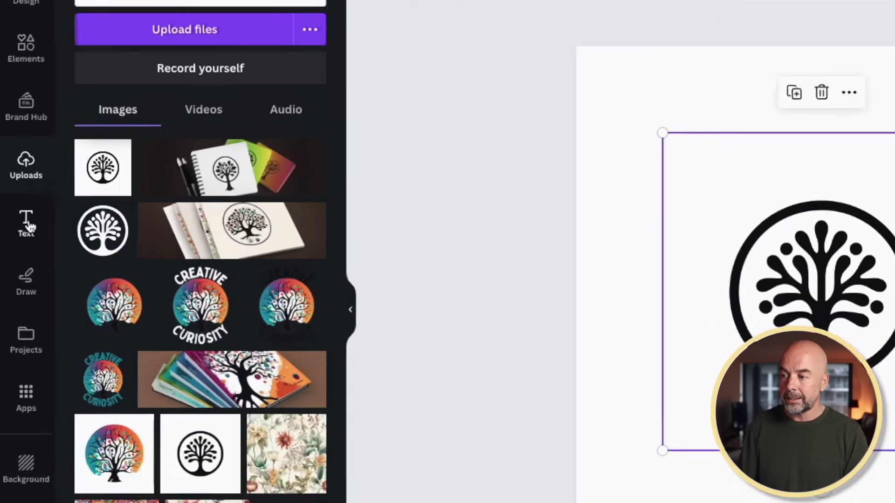
Add the heading CREATIVE just above the tree circle and set its font to Genty Sans
left_click(22, 208)
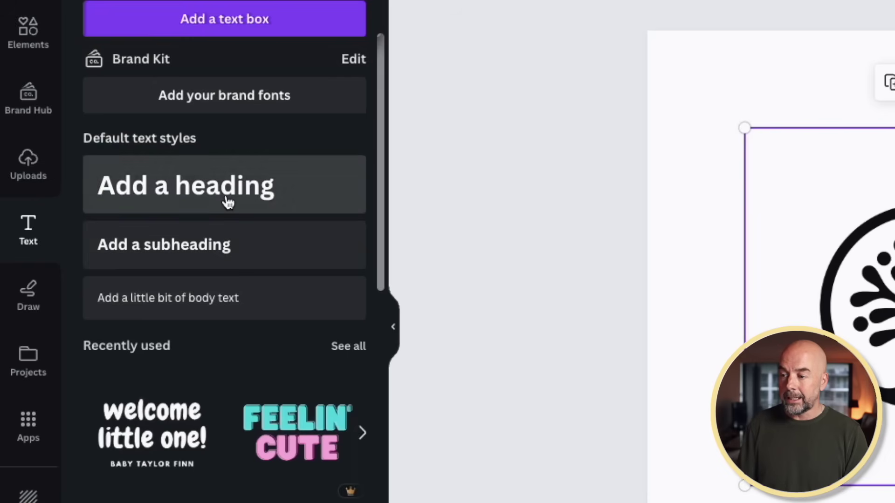
left_click(228, 203)
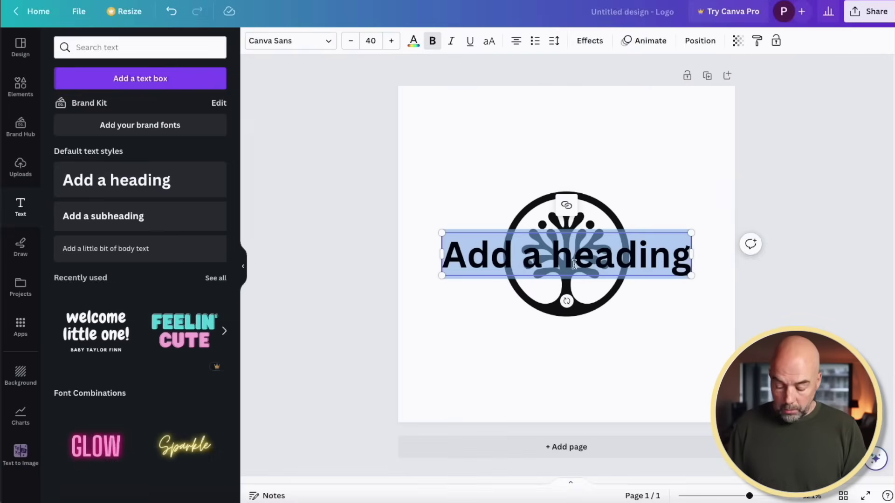
type("CREATIVE")
left_click_drag(631, 265, 632, 184)
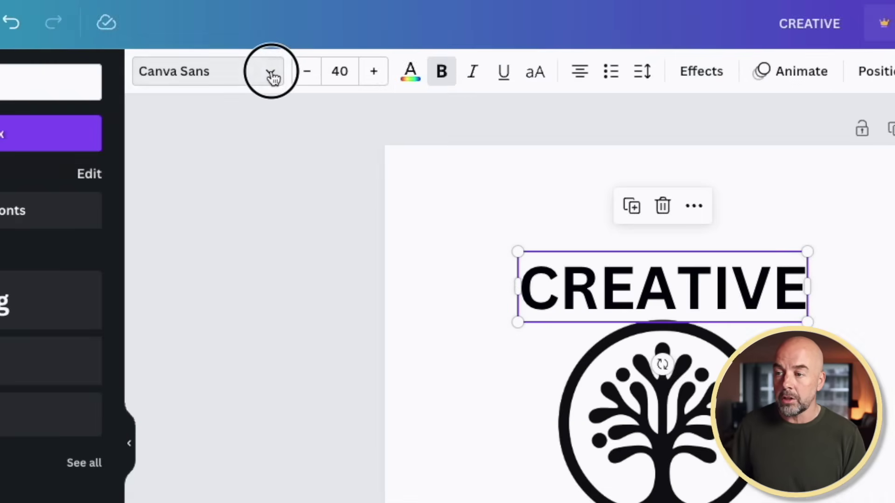
left_click(329, 44)
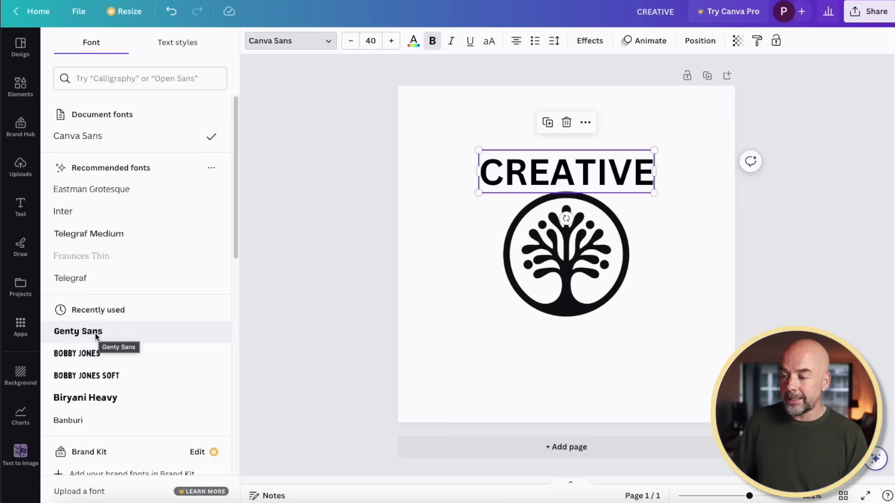
left_click(95, 332)
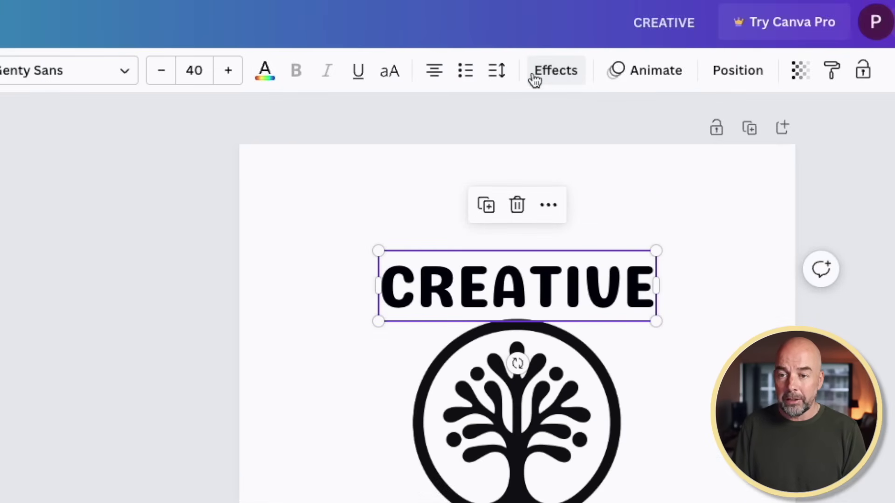
Apply the Curve text shape to CREATIVE with a curve value of 90 so it arcs over the tree circle
left_click(555, 70)
left_click(137, 434)
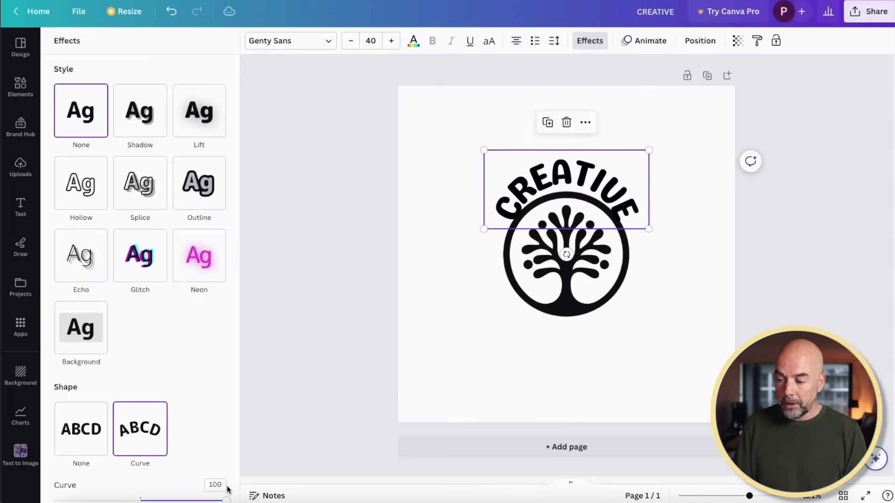
left_click_drag(226, 500, 208, 492)
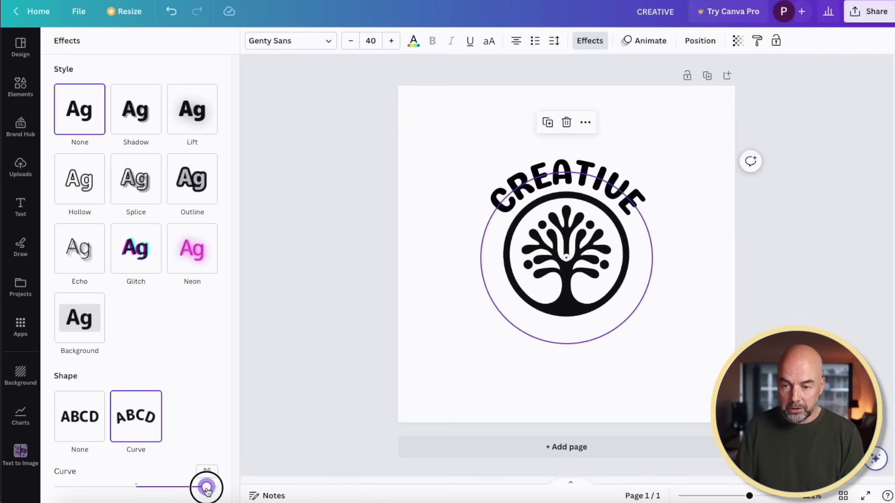
left_click_drag(207, 491, 208, 492)
key("Right")
key("Right")
key("Right")
key("Right")
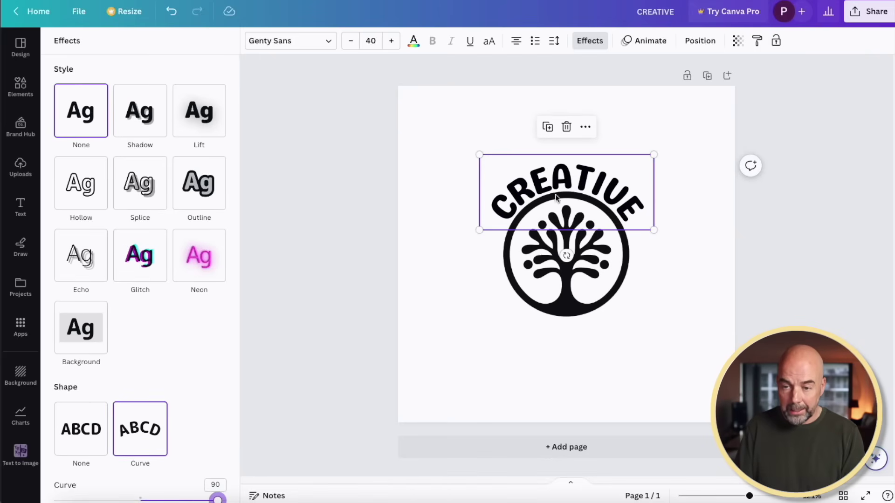
Duplicate the curved CREATIVE text below the tree circle and change the copy's wording to CURIOSITY
left_click_drag(568, 181, 568, 338)
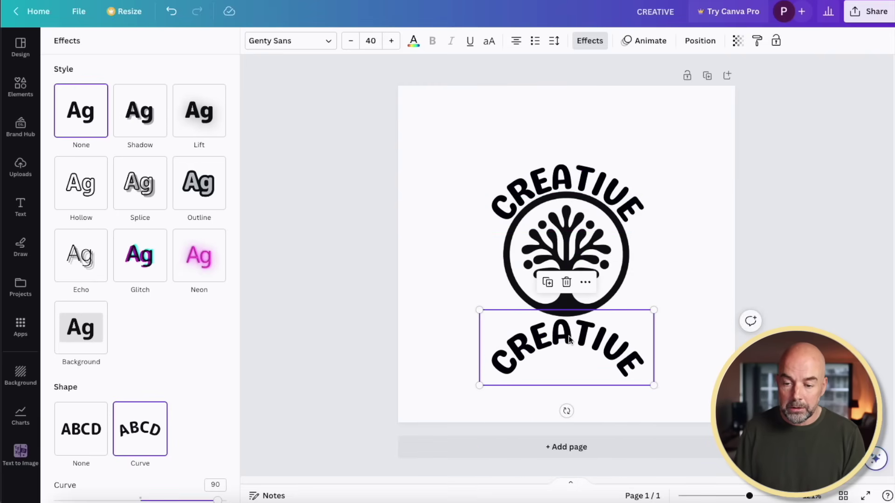
double_click(568, 337)
type("CUR")
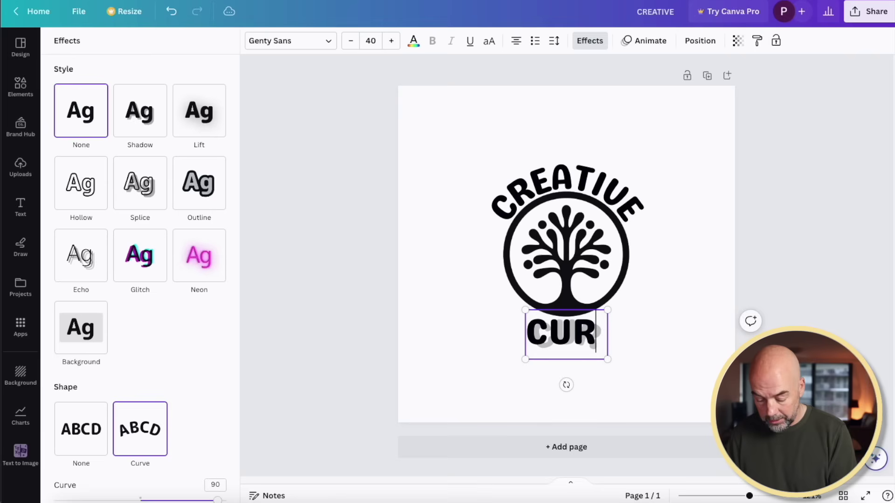
type("IOSITY")
key("Escape")
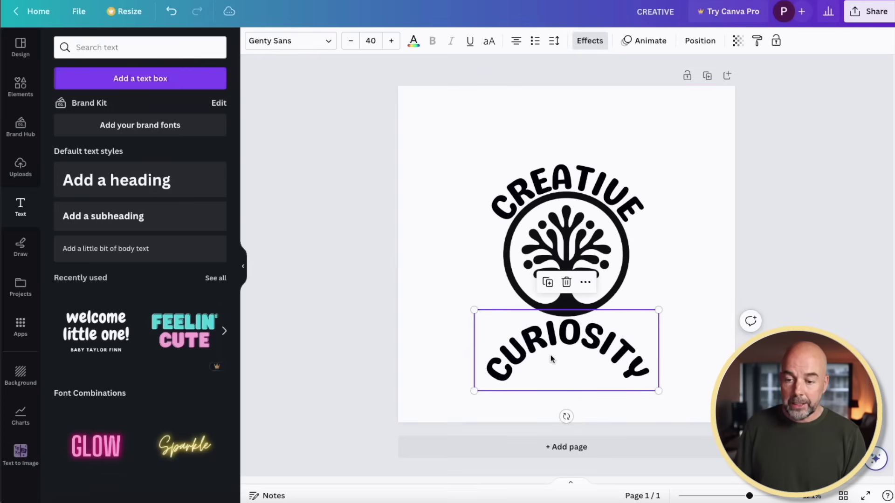
Set the curve of the CURIOSITY text to -90 so it wraps around the underside of the tree circle
left_click(597, 41)
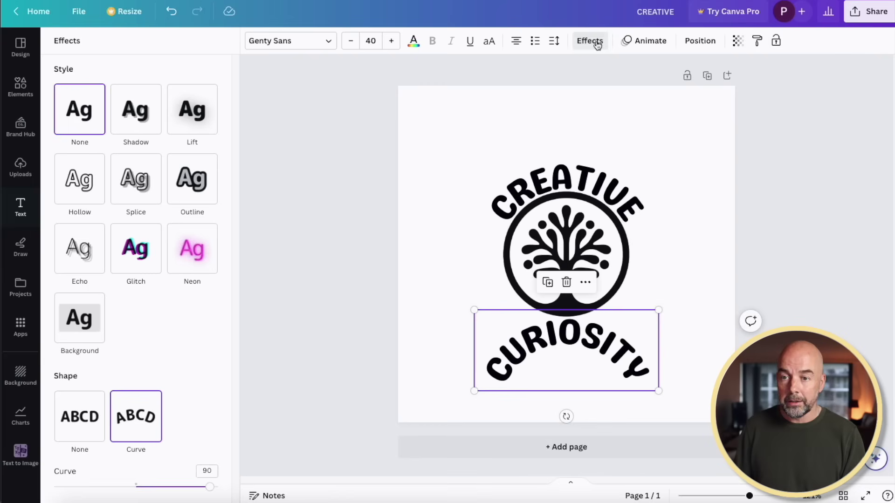
mouse_move(211, 489)
left_mouse_down()
mouse_move(122, 487)
mouse_move(209, 487)
left_mouse_up()
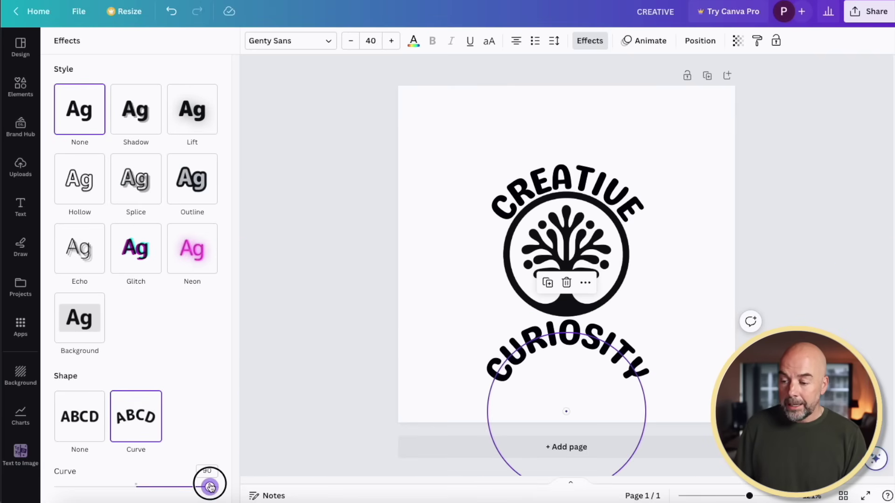
left_click_drag(211, 487, 63, 488)
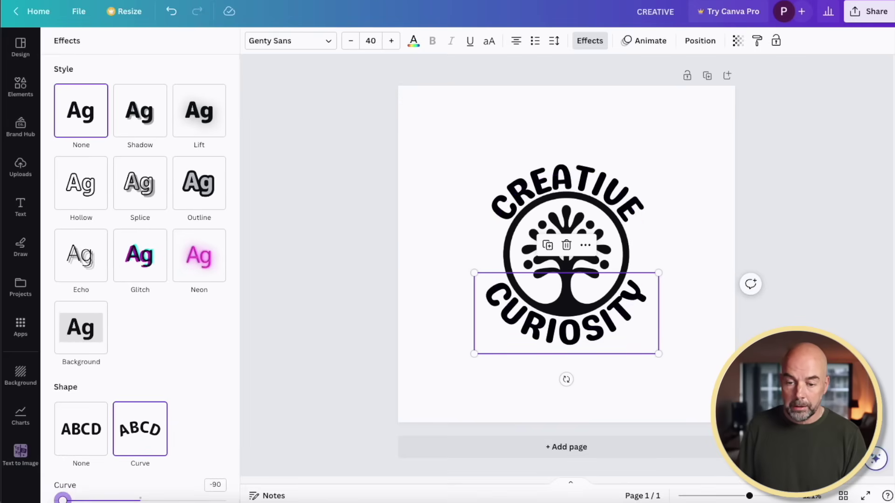
left_click(668, 358)
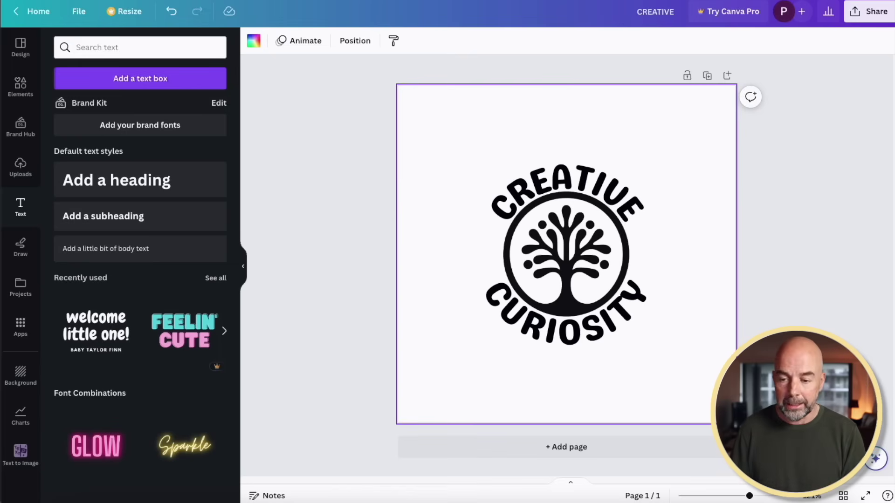
Select both curved texts and the tree together, enlarge them to nearly fill the page, and center them
left_click(569, 175)
left_click(580, 252, "shift")
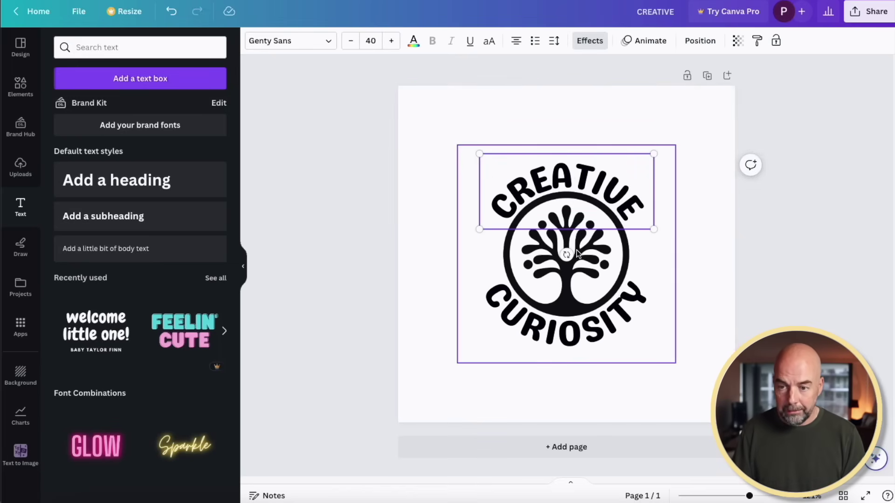
left_click(578, 336, "shift")
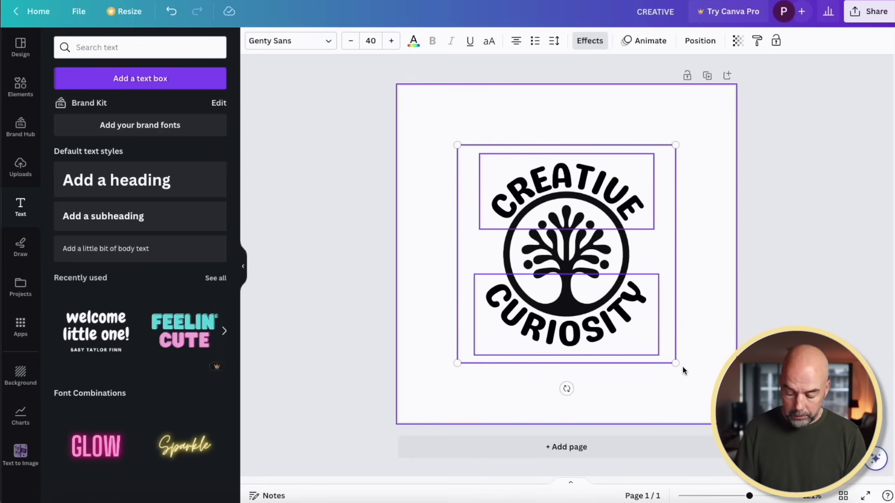
left_click_drag(677, 364, 788, 476)
left_click_drag(641, 313, 584, 260)
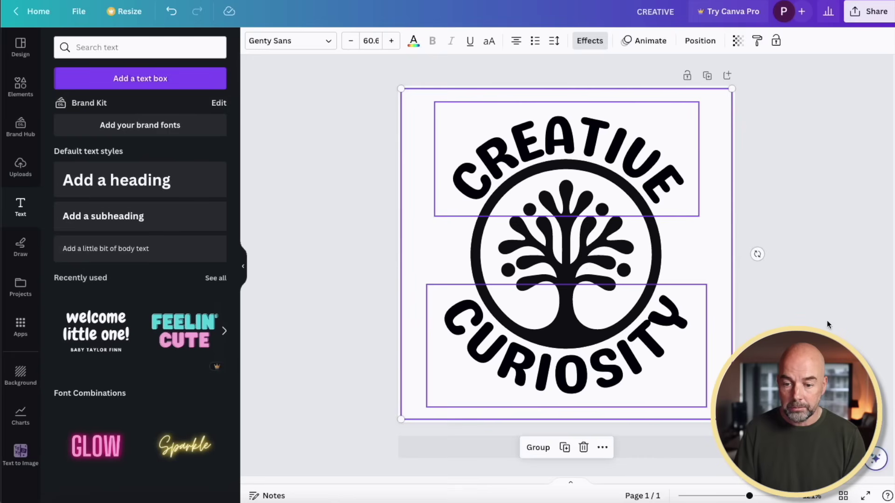
left_click(827, 320)
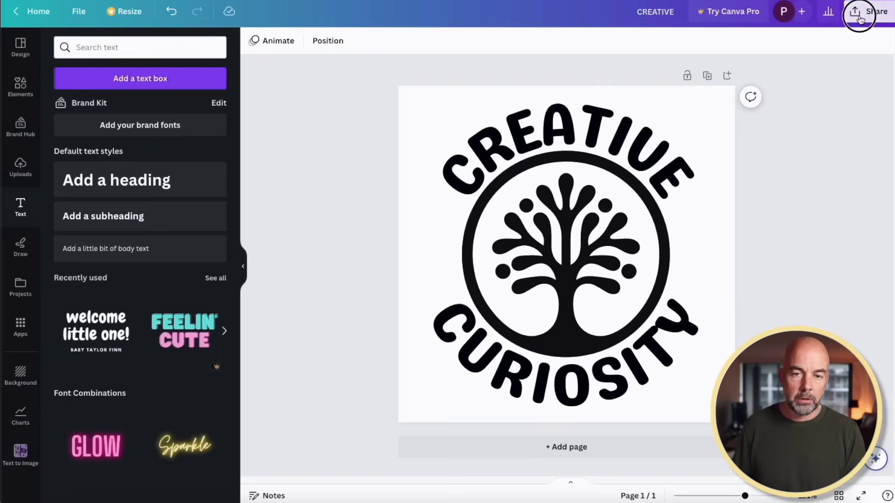
Download the finished Creative Curiosity logo as a PNG at 500 × 500 px
left_click(859, 19)
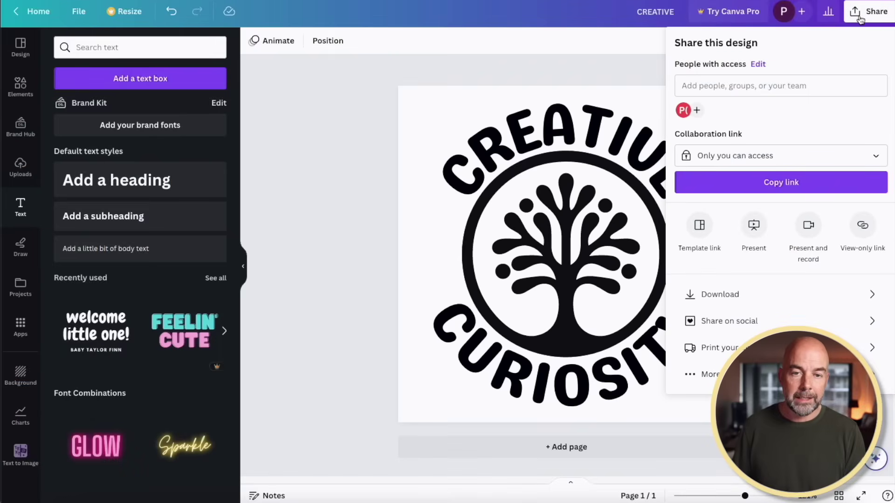
left_click(771, 298)
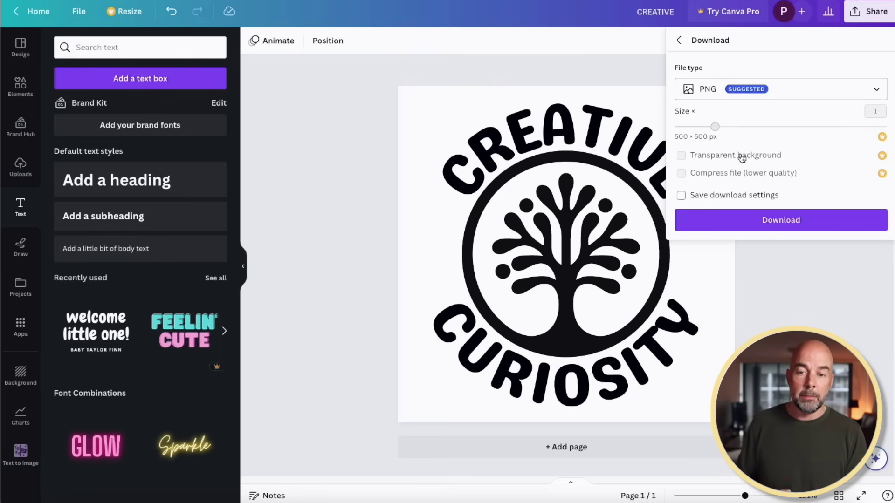
left_click(777, 221)
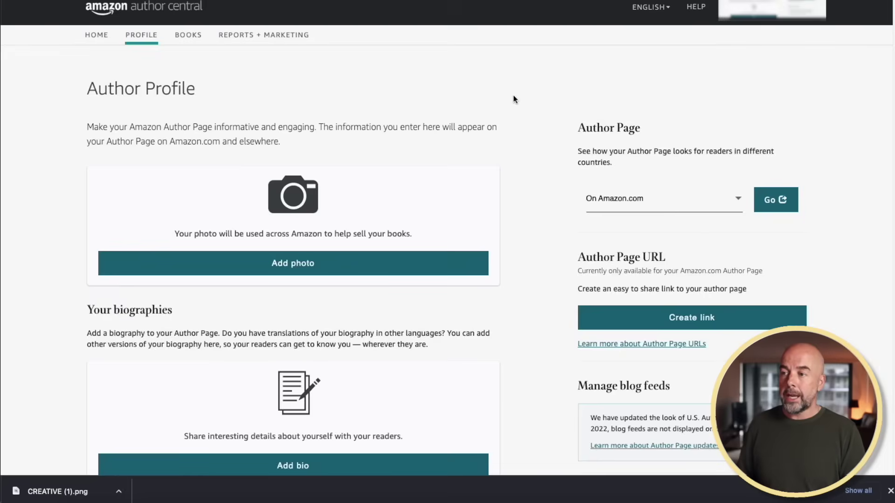
Upload the Creative Curiosity logo as the Amazon author profile photo and publish it
scroll(513, 95, "down", 1)
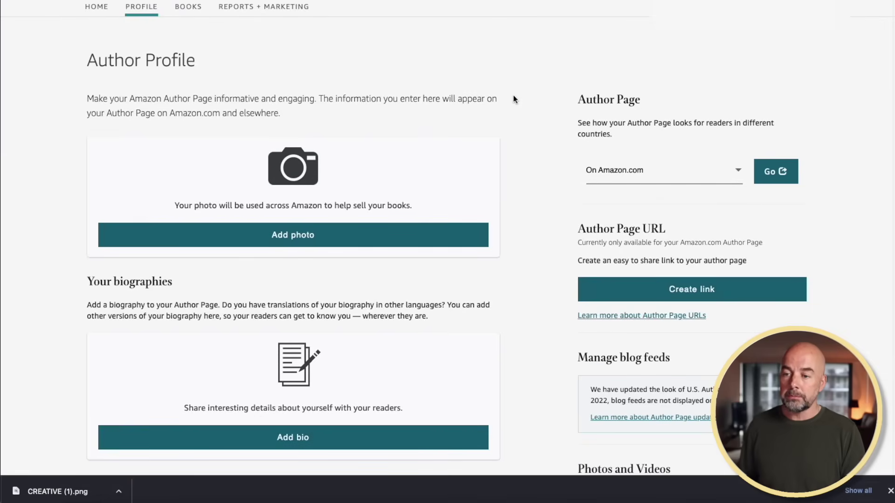
left_click(370, 240)
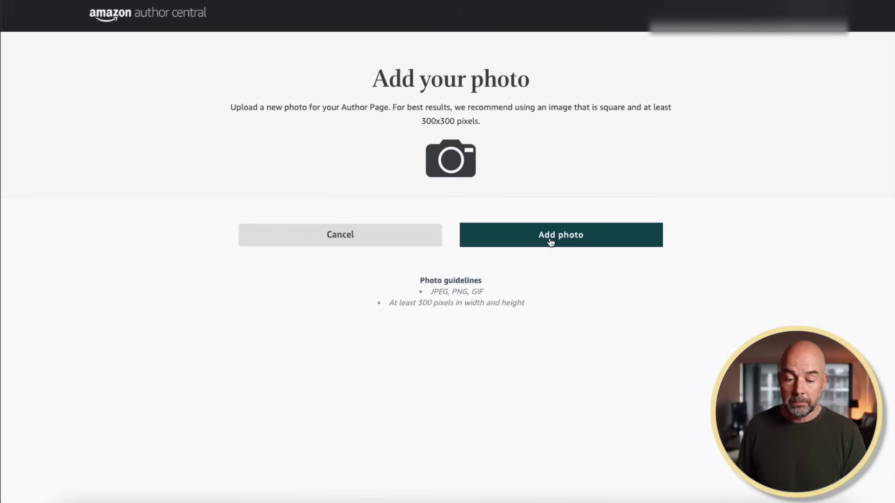
left_click(550, 240)
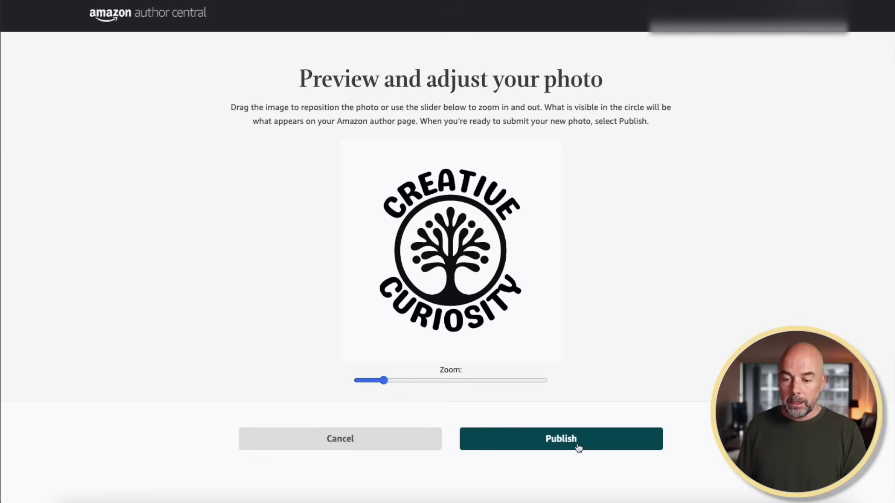
left_click(578, 447)
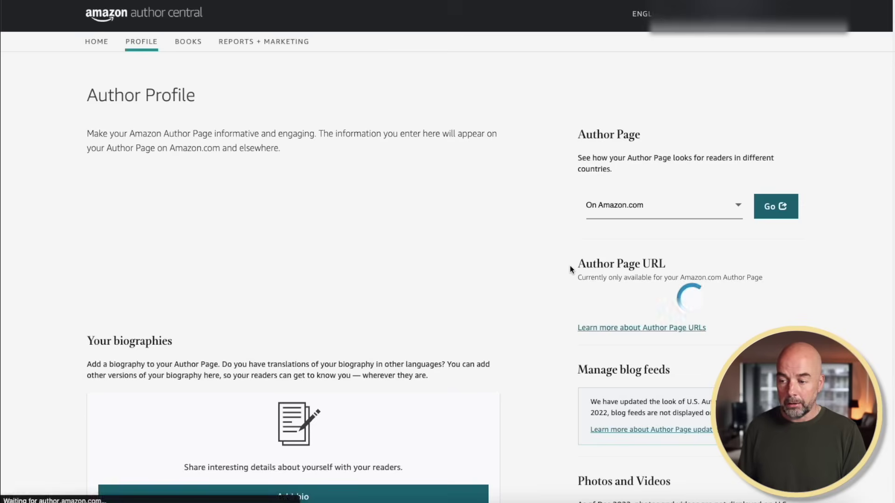
Publish an English bio introducing Creative Curiosity Press, over 5 years on Amazon, specializing in kids' puzzles books, handwriting books, planners, and journals
scroll(364, 468, "down", 1)
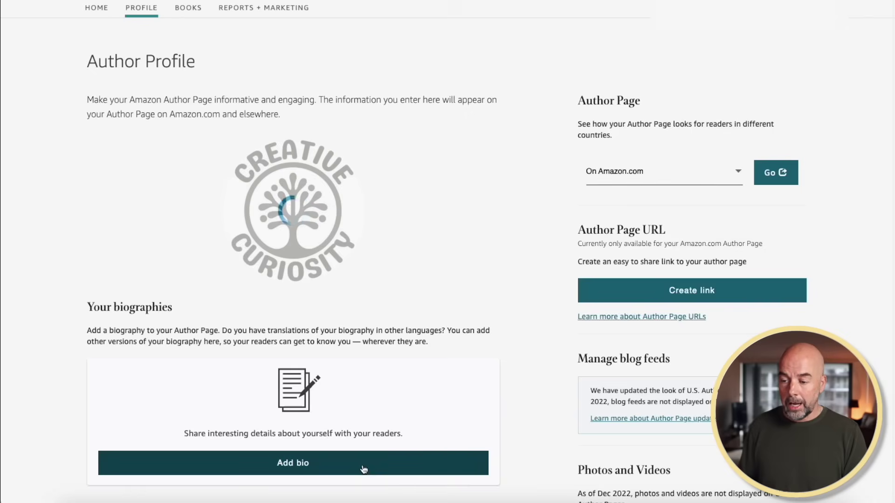
left_click(364, 466)
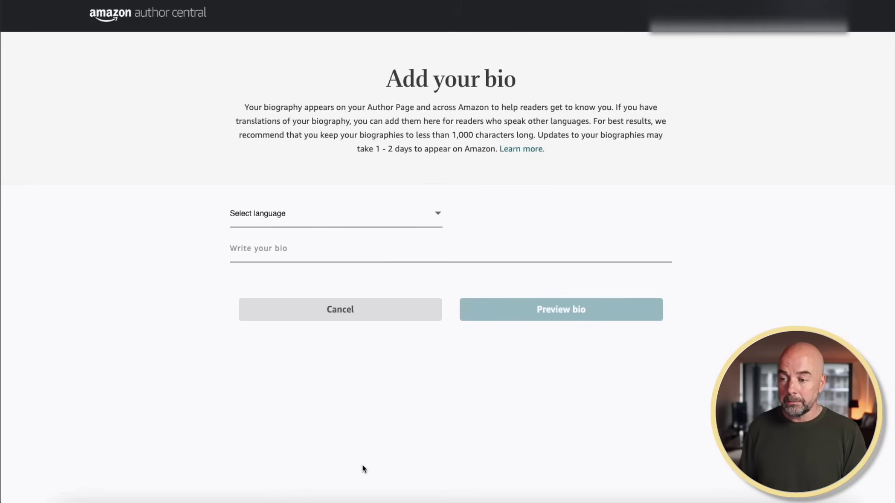
left_click(435, 219)
left_click(397, 238)
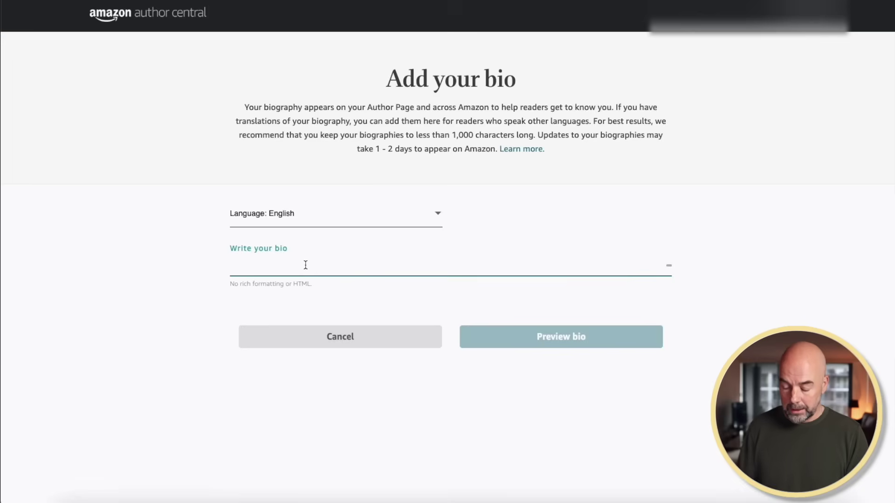
type("Welcome to the colorful world of Creative Curiosity Press! With a passion for creating engaging and educational content. Creative Curiosity Press has been publishing books on Amazon for over 5 years. Specializing in kids' puzzles books, handwriting books, planners, and journals. We aim to inspire young minds and nurture creativity.")
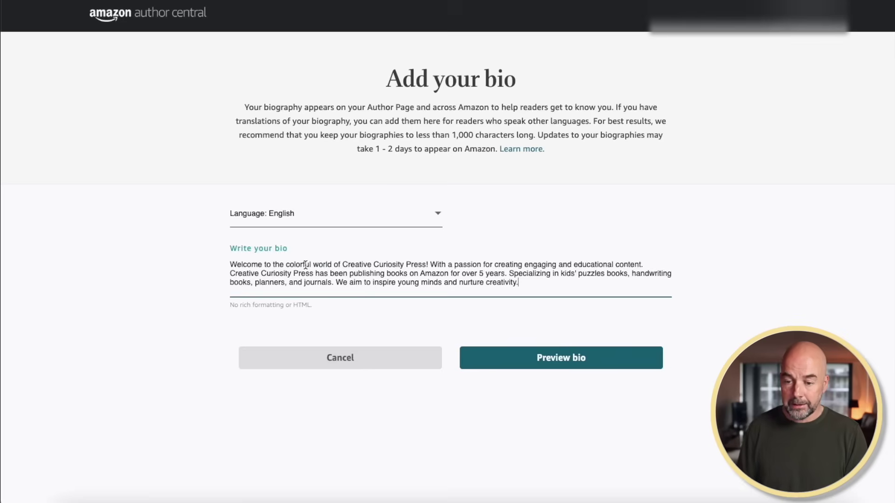
left_click(561, 359)
left_click(565, 335)
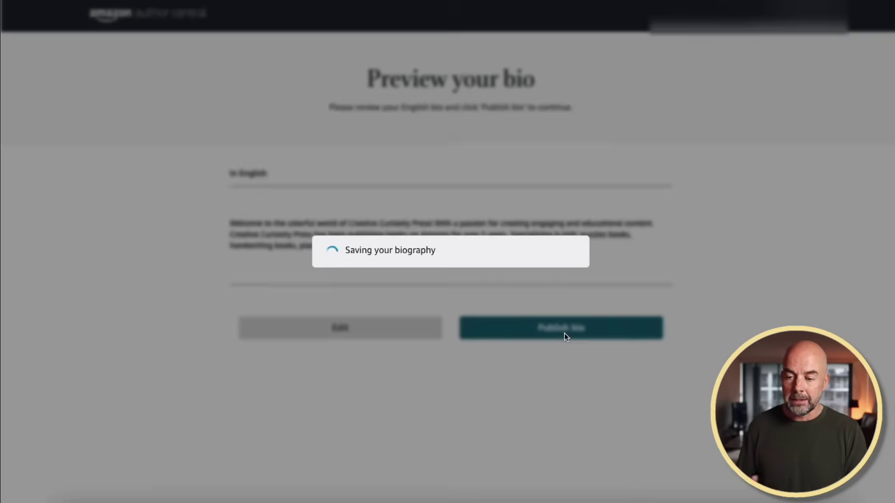
left_click(564, 289)
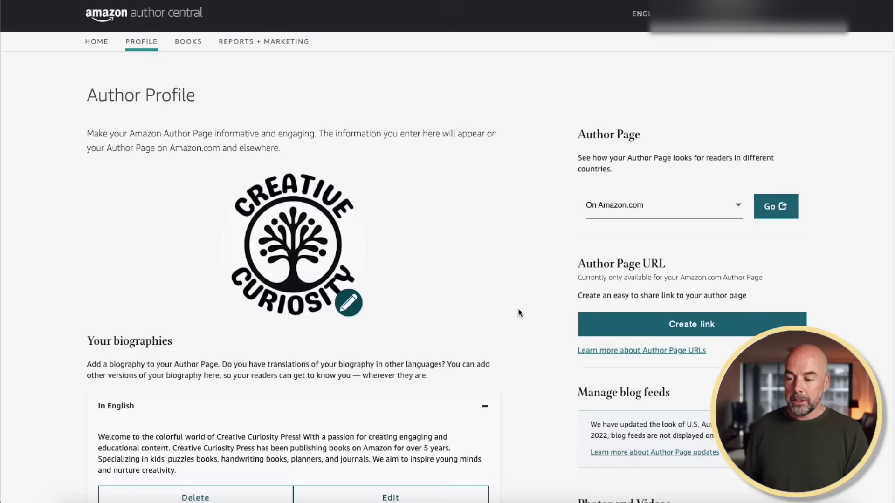
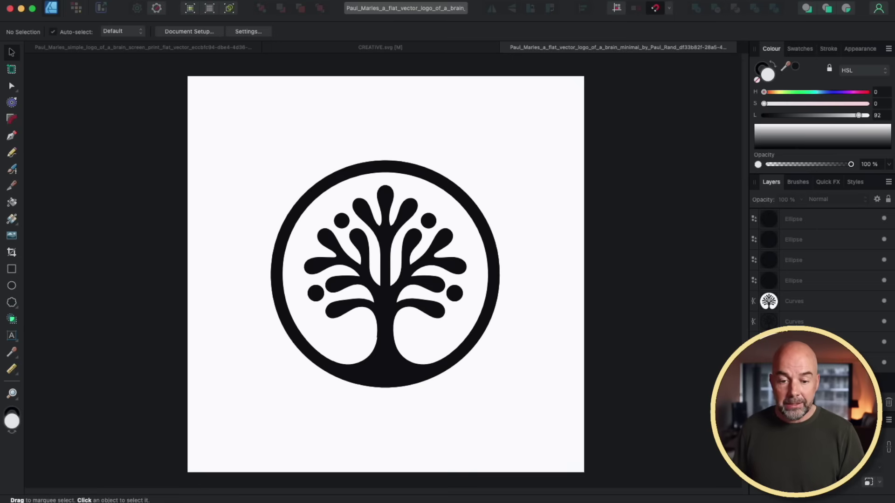
Switch to Affinity Designer and delete the logo's white background and the white shape inside the tree circle
left_click(569, 398)
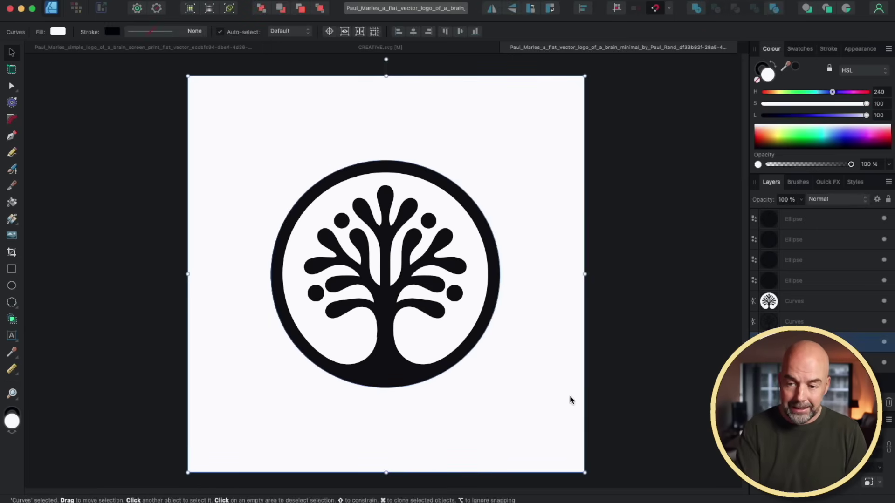
key("Delete")
left_click(553, 368)
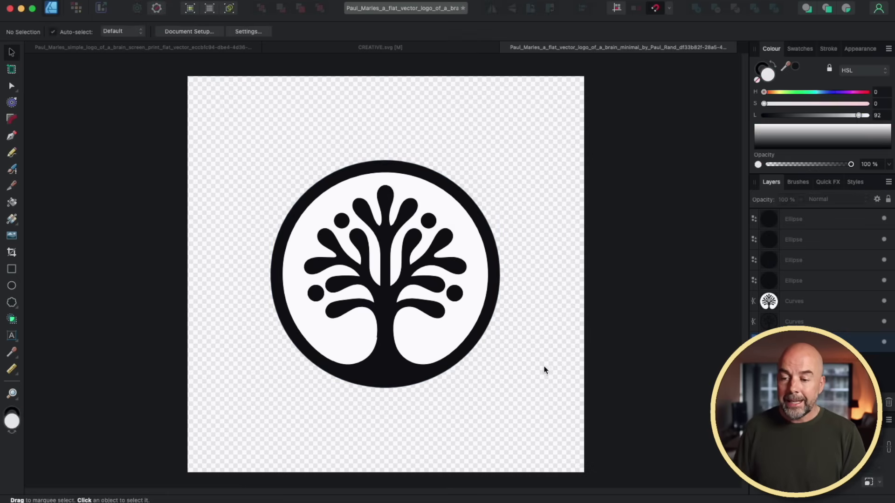
left_click(444, 339)
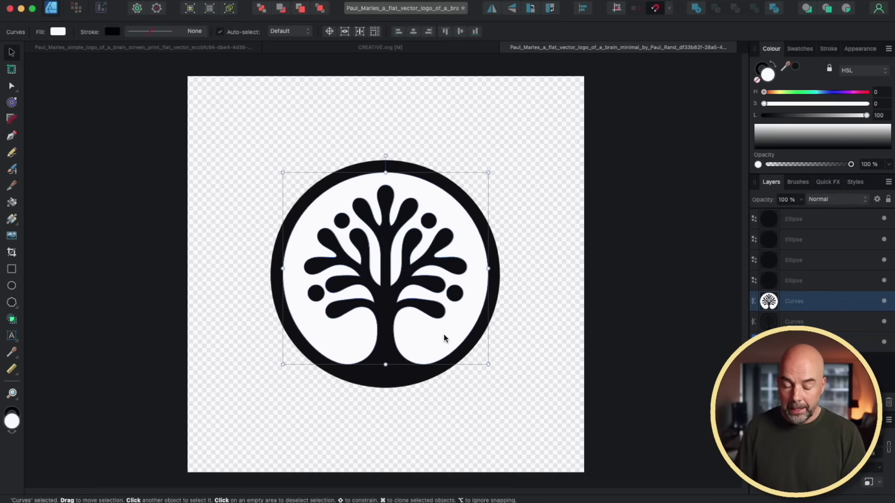
key("Delete")
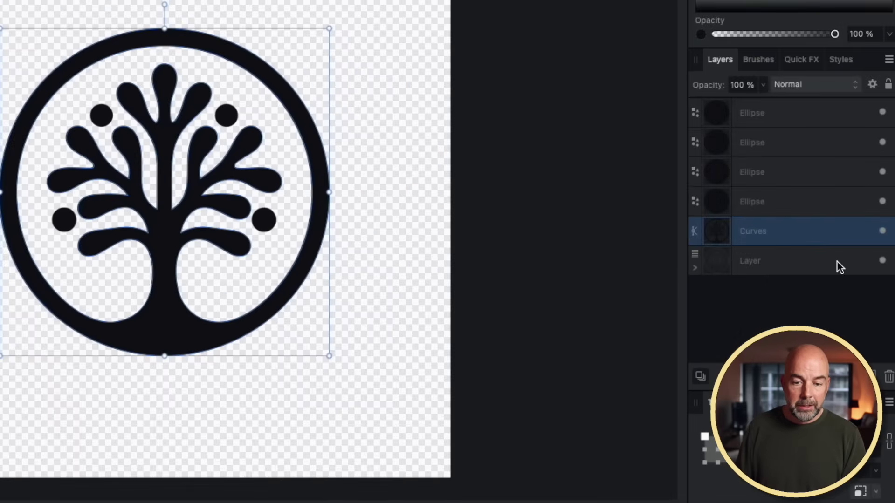
Select all shapes of the tree logo and recolor their fill white with a lightness of 100
left_click(840, 265)
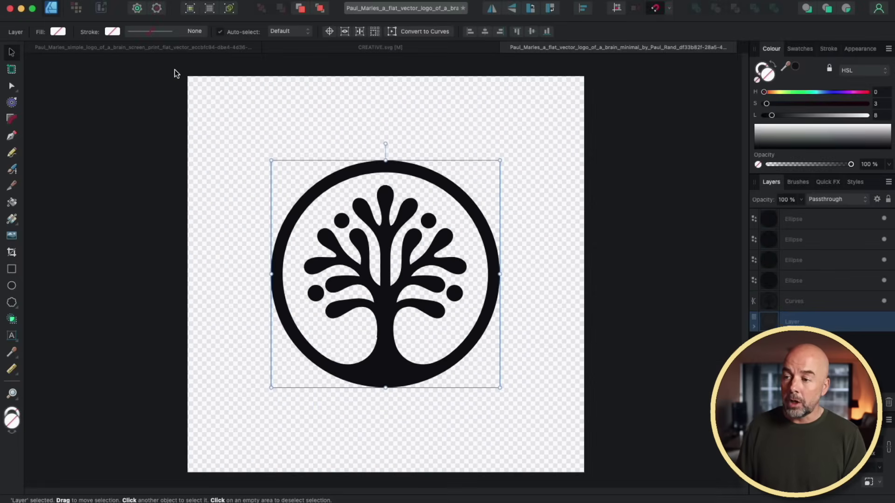
left_click(175, 73)
left_click_drag(174, 74, 614, 398)
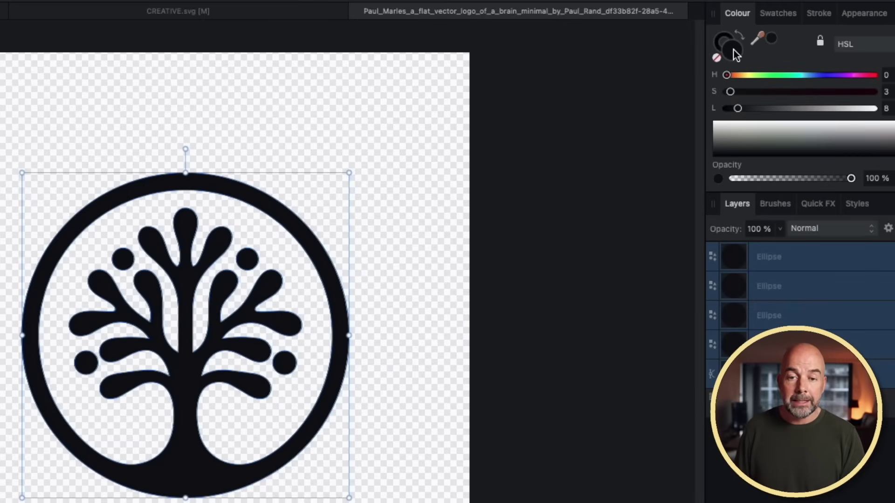
left_click(733, 52)
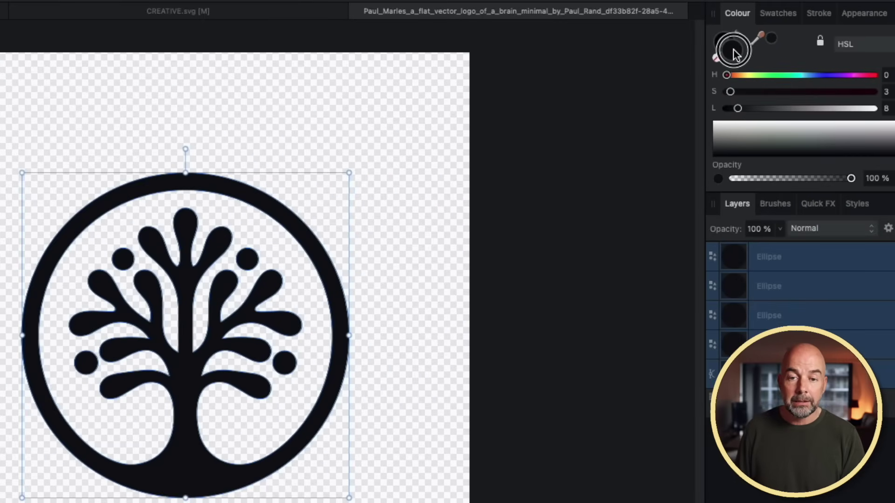
left_click_drag(737, 110, 877, 104)
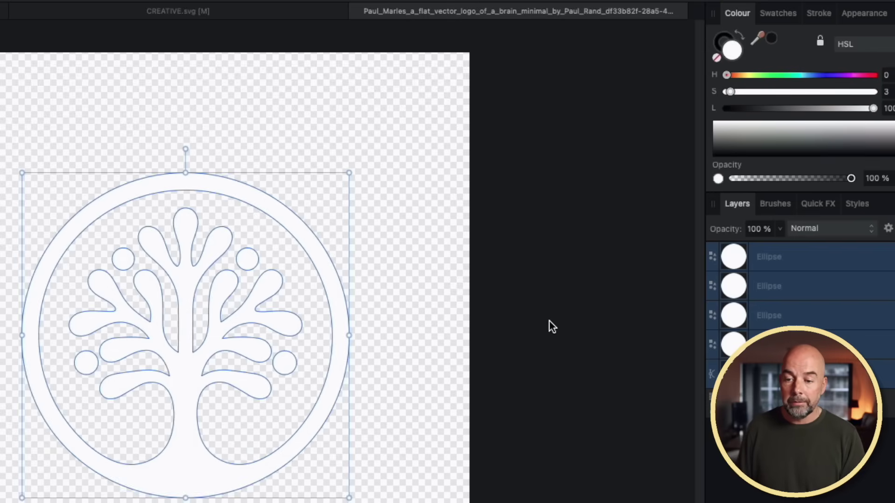
left_click(445, 353)
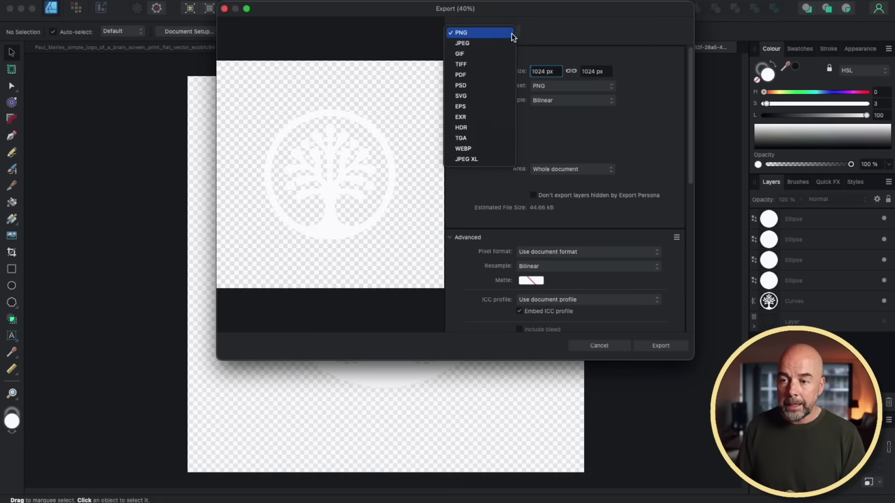
Export the white tree logo as an SVG named "Logo curisoity" to the Downloads folder
left_click(467, 96)
left_click(659, 347)
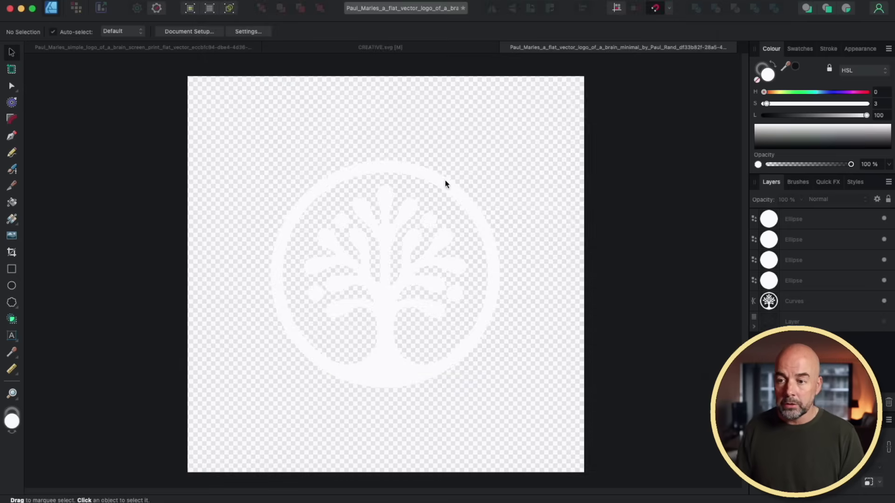
type("Logo curisoity")
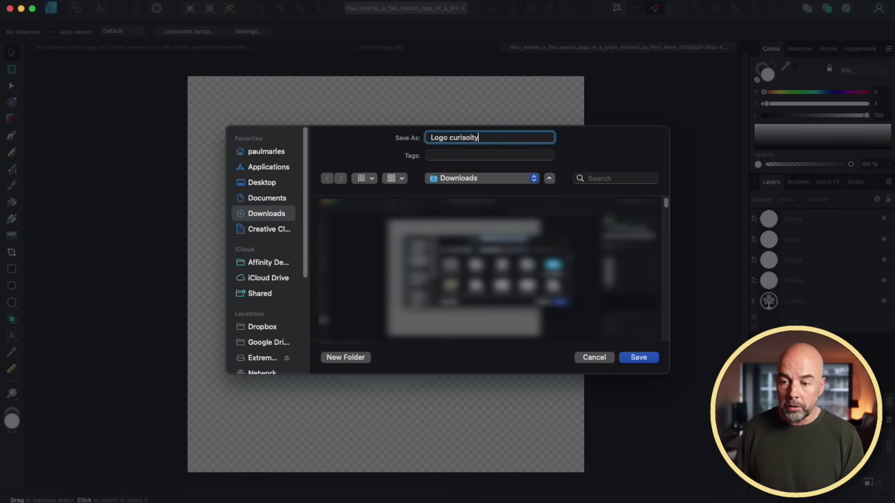
left_click(636, 357)
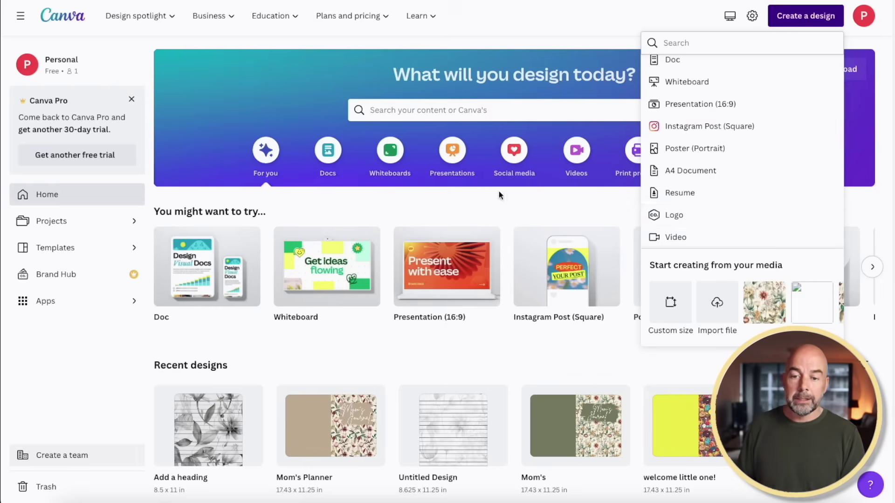
Switch to Canva and create a new custom-size design of 600 × 180 px
left_click(784, 21)
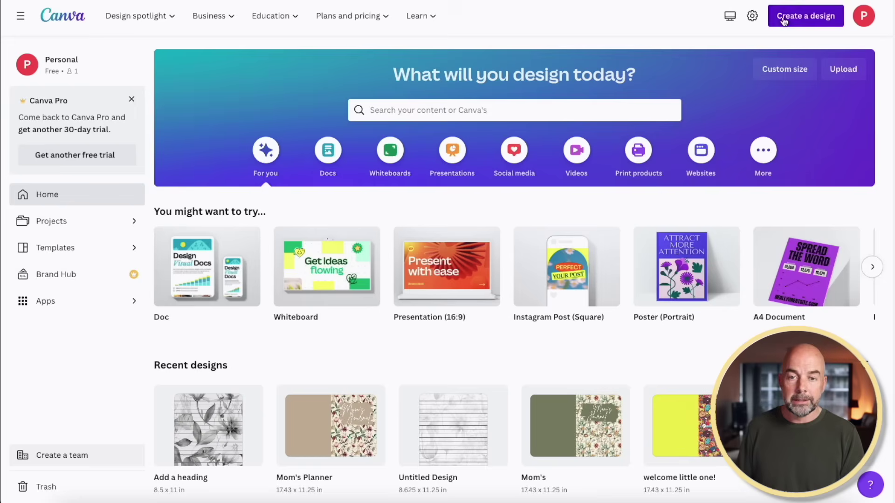
left_click(785, 17)
left_click(671, 303)
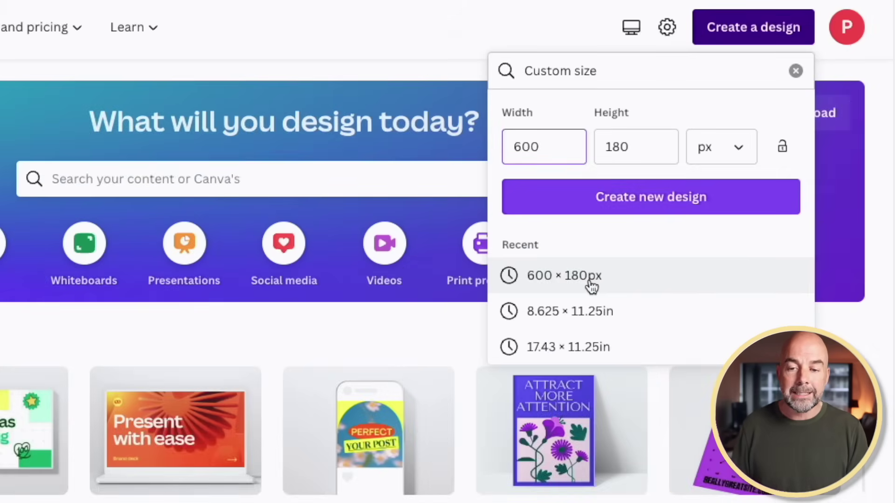
left_click(675, 214)
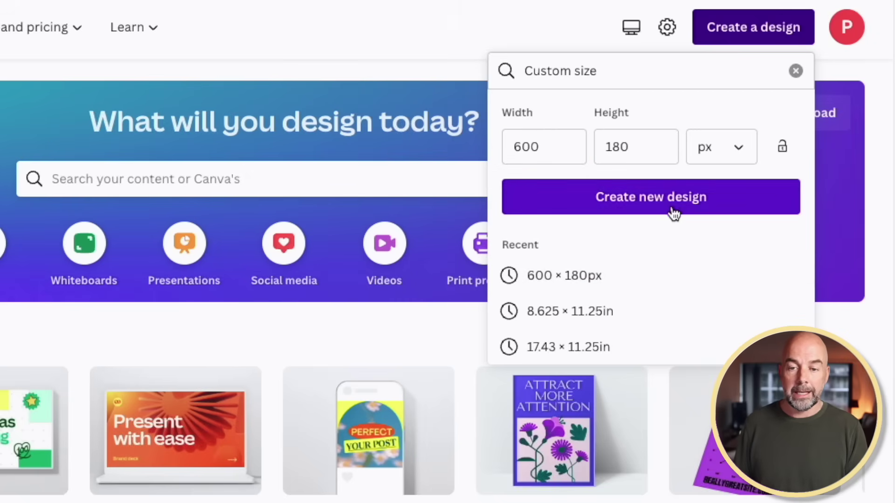
left_click(674, 214)
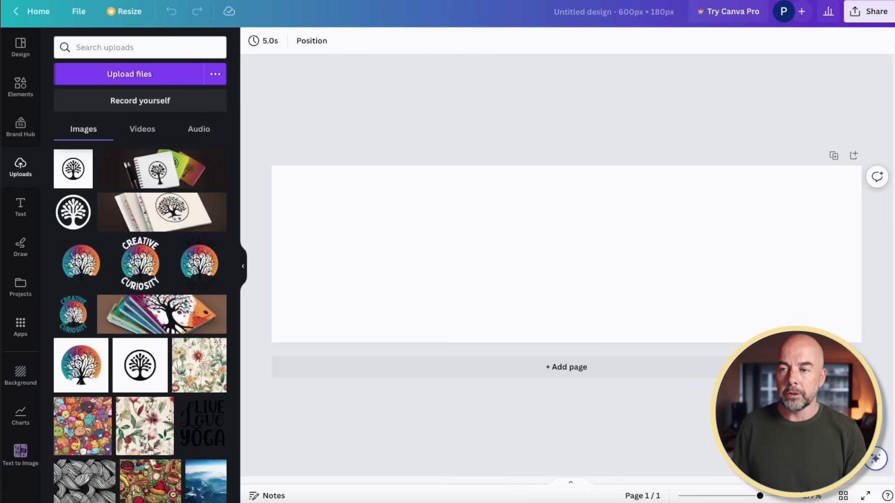
Add the exported logo file to the Canva image uploads
left_click(24, 174)
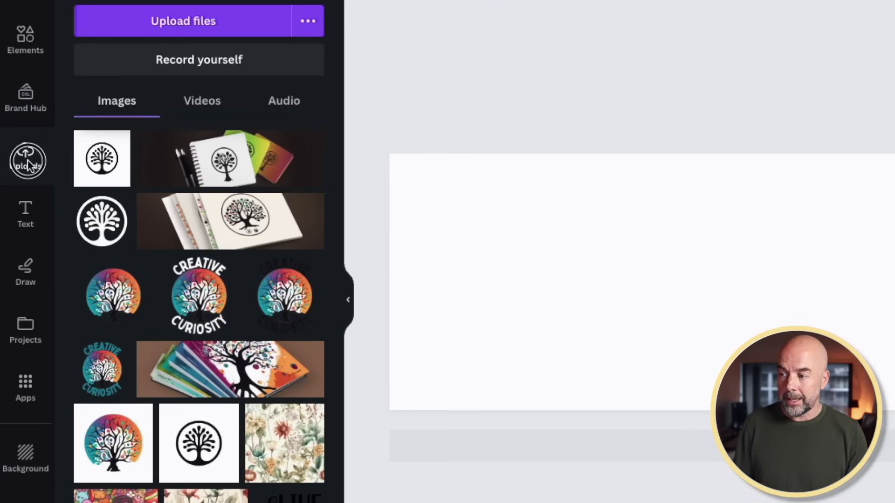
left_click_drag(894, 298, 268, 260)
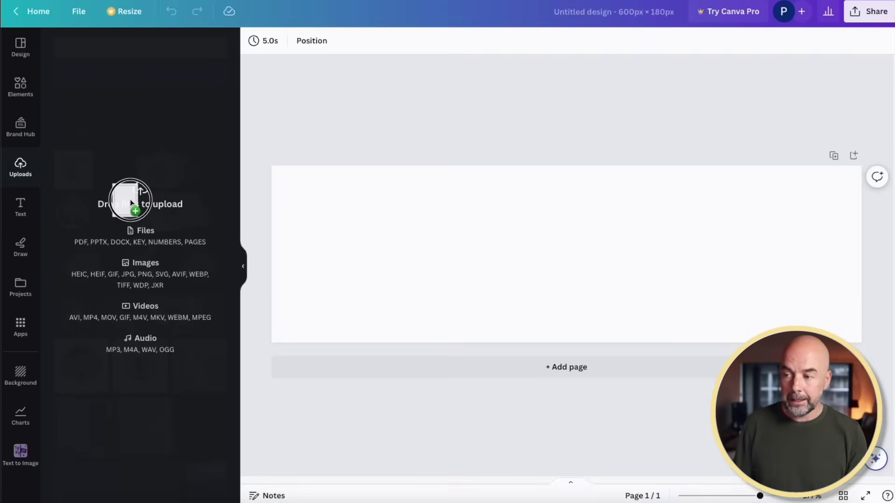
left_click_drag(130, 200, 130, 200)
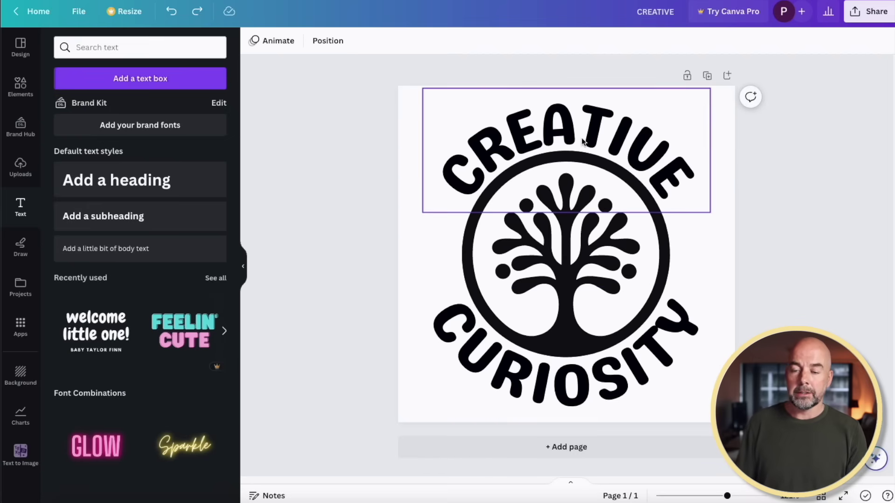
Replace the black tree circle in the CREATIVE design with the uploaded white tree logo
left_click(559, 261)
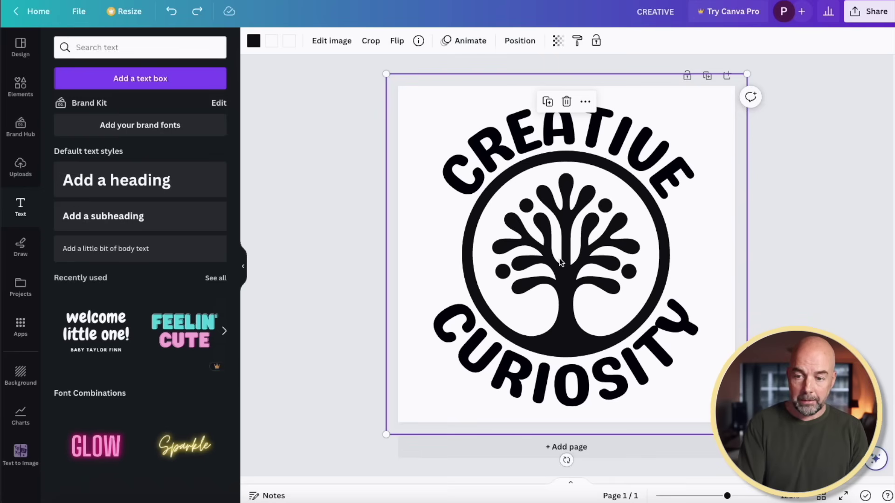
key("Delete")
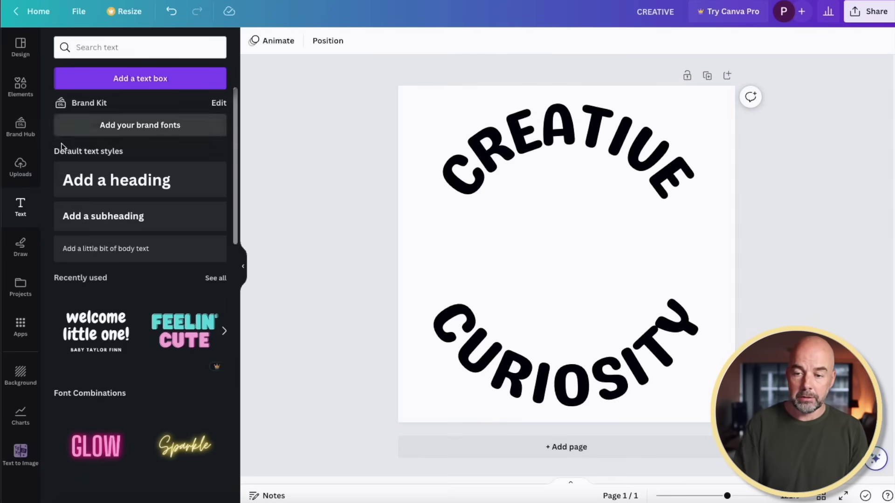
left_click(21, 166)
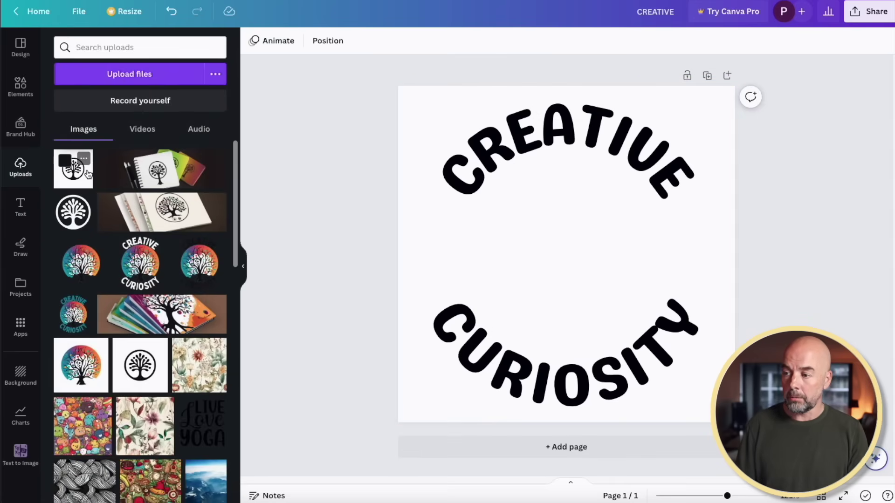
left_click(93, 221)
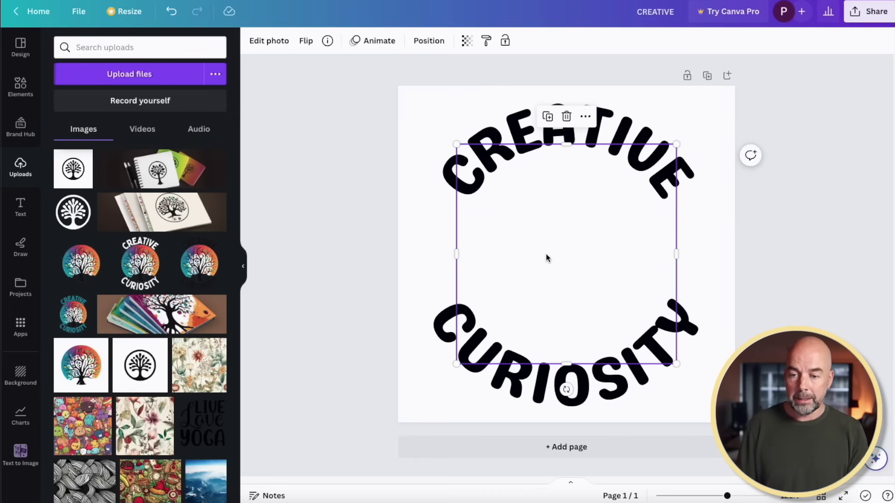
Recolour the curved CREATIVE and CURIOSITY texts white
left_click(518, 135)
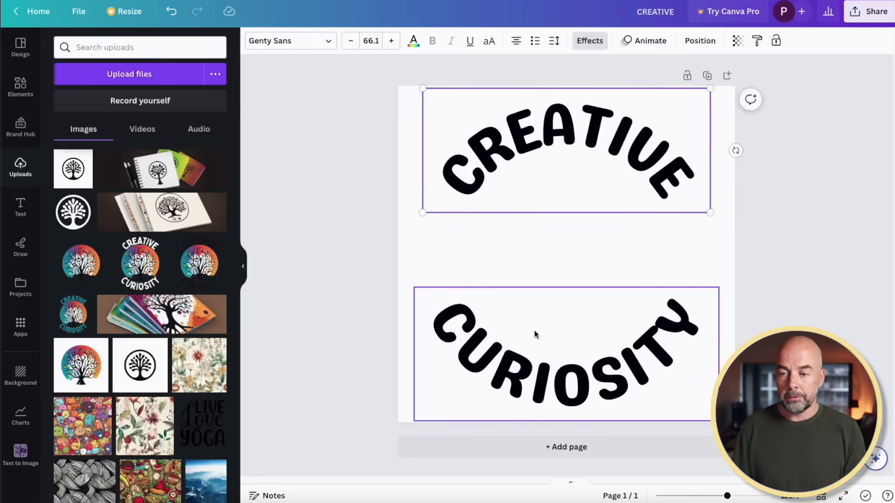
left_click(533, 368, "shift")
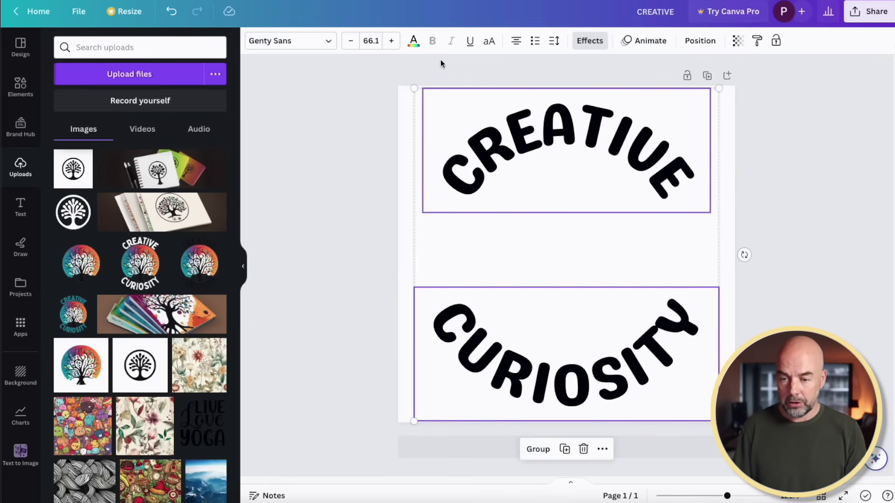
left_click(413, 43)
left_click(129, 108)
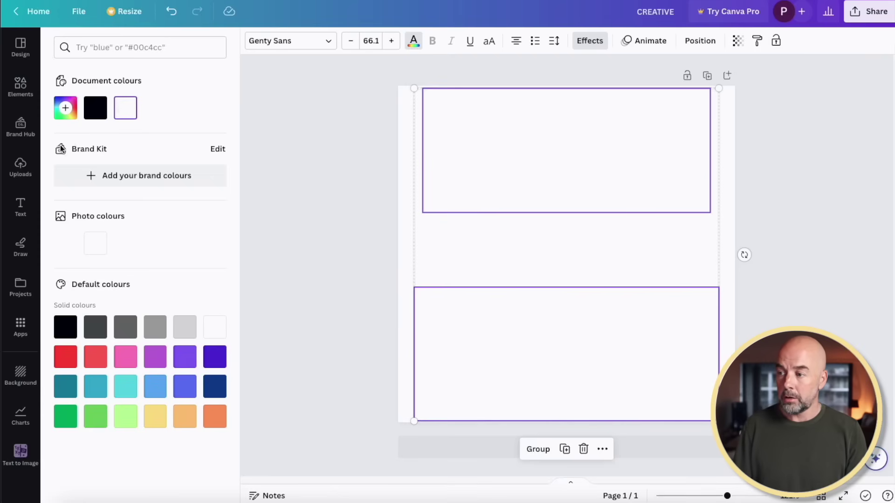
Add a grey square covering the whole 500 × 500 px page and send it behind the white logo
left_click(22, 84)
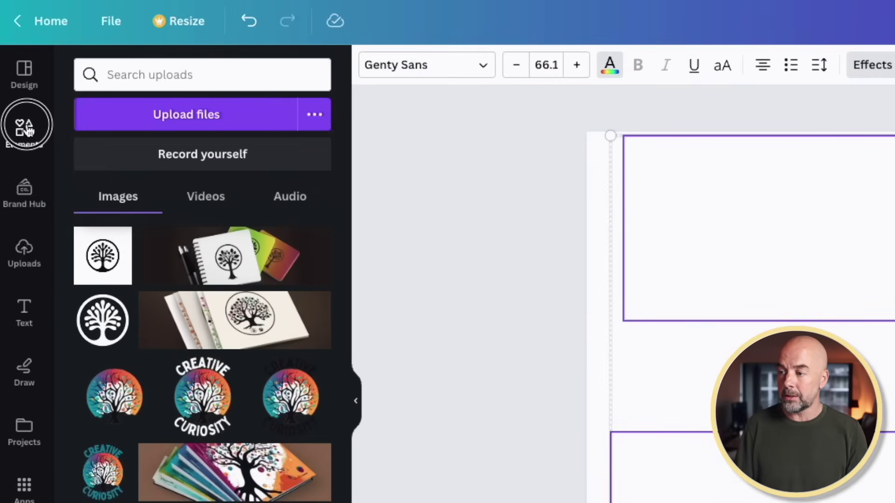
left_click(114, 226)
left_click_drag(787, 336, 665, 220)
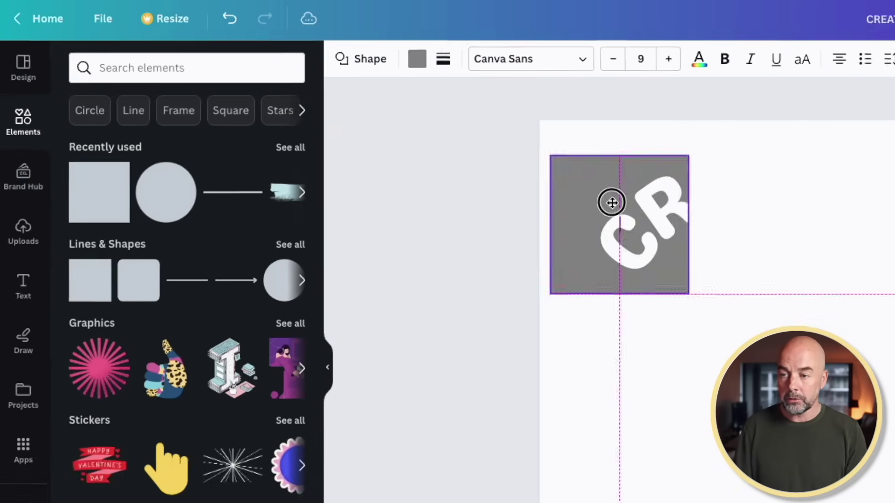
left_click_drag(612, 202, 601, 171)
left_click_drag(672, 258, 894, 502)
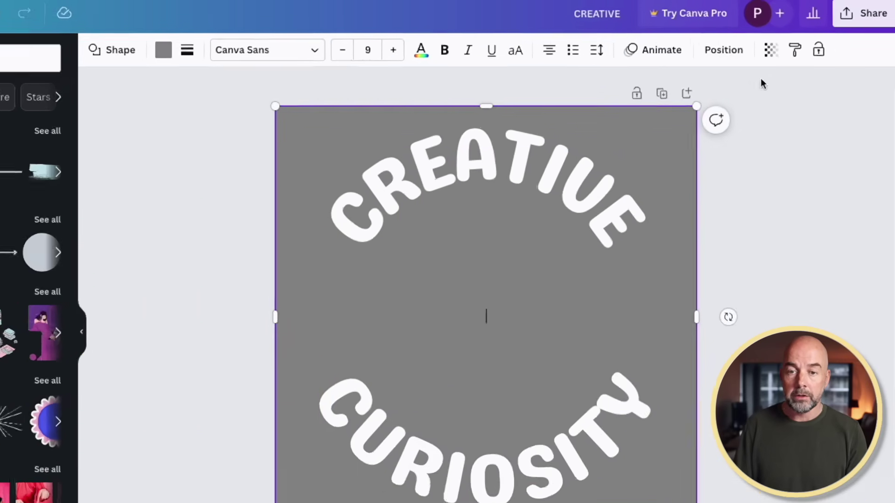
left_click(703, 68)
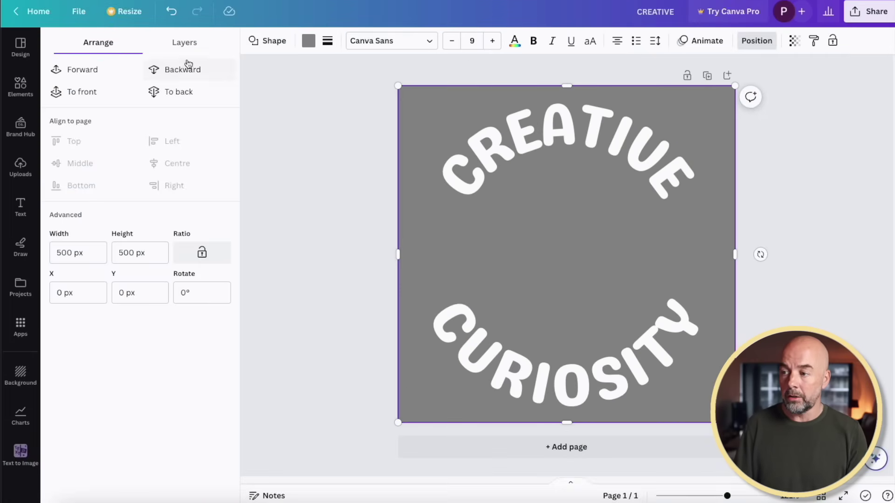
left_click(176, 92)
left_click(330, 211)
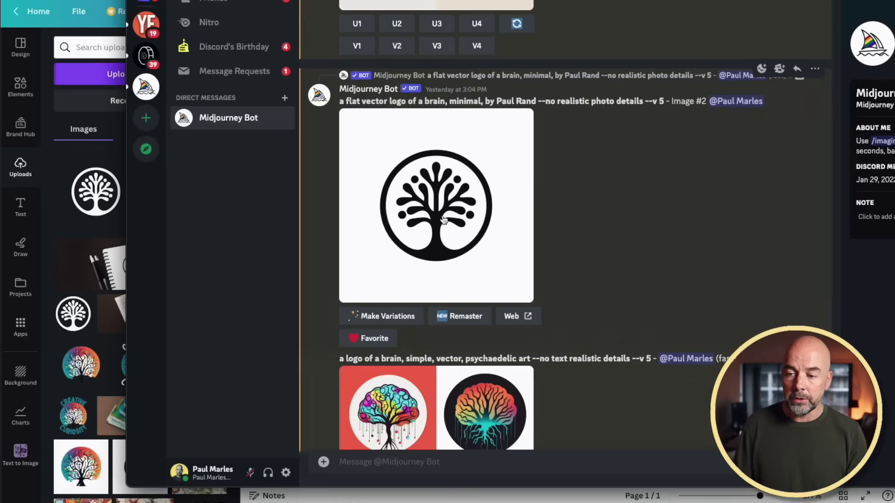
Switch to Discord, copy the link of the black tree logo image and paste it into a new /imagine prompt for the Midjourney Bot
right_click(438, 201)
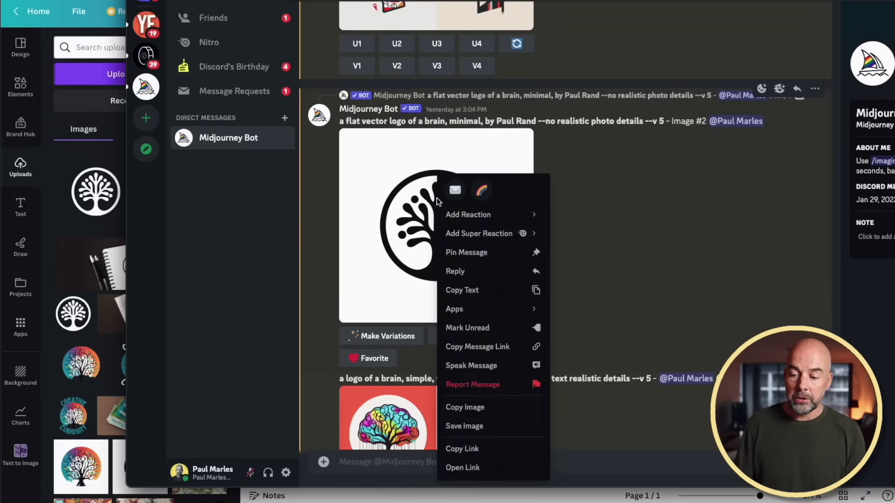
left_click(483, 450)
scroll(466, 280, "down", 10)
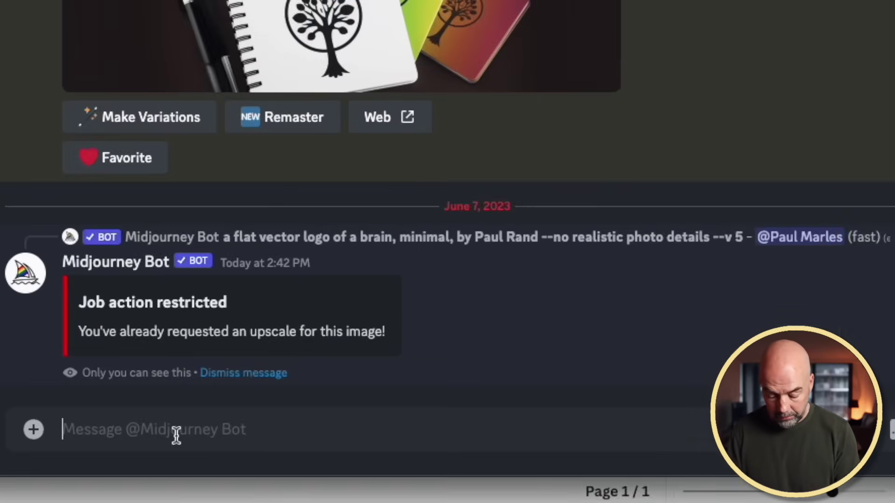
type("/imagi")
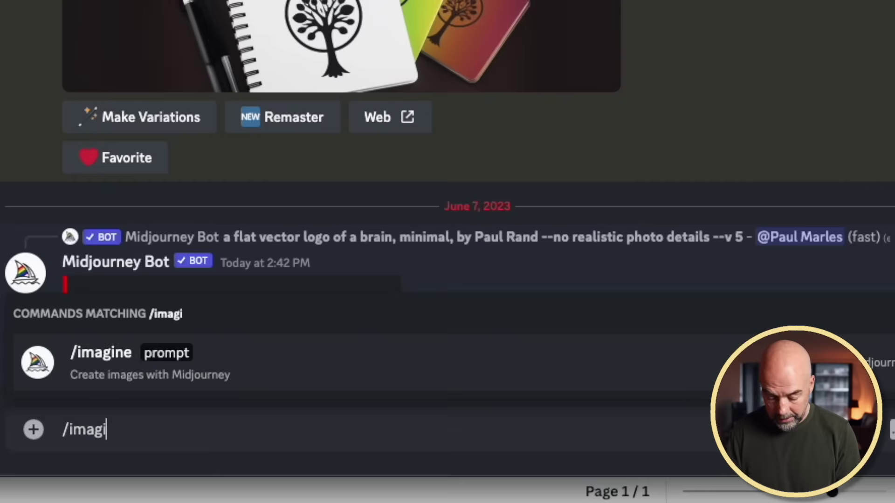
key("Tab")
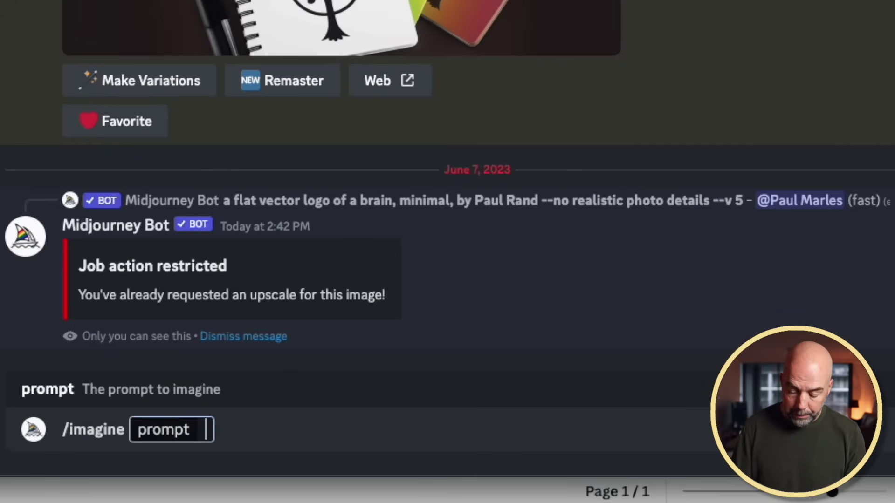
key("ctrl+v")
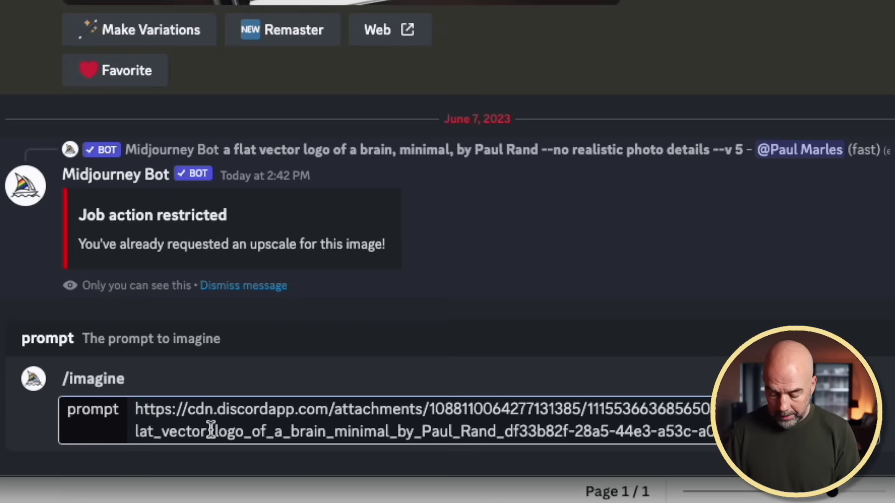
Complete the image prompt with "create an advertsiing banner for a notebook publishing company --ar 600:180"
type("create an advertsiing ")
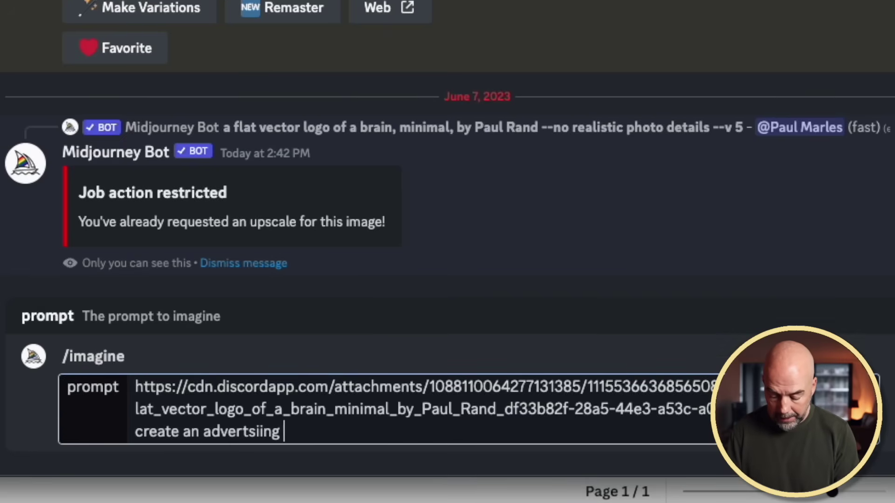
type("banner for a no")
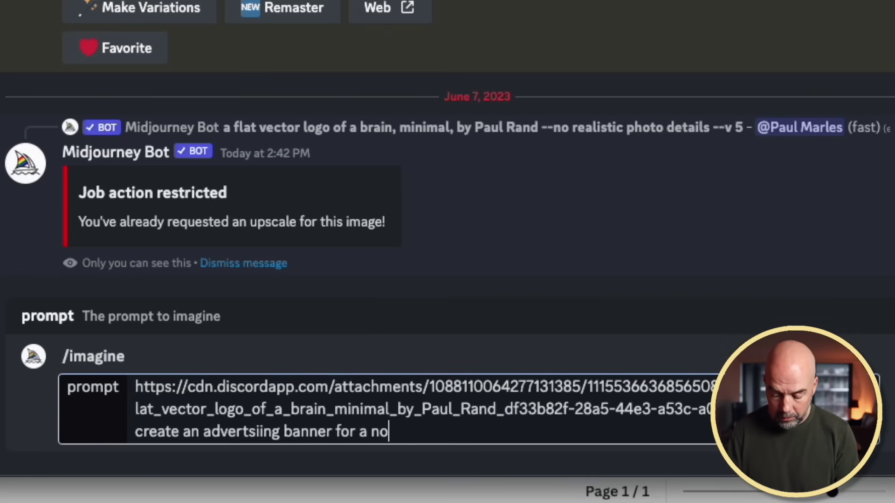
type("tebook publishing com")
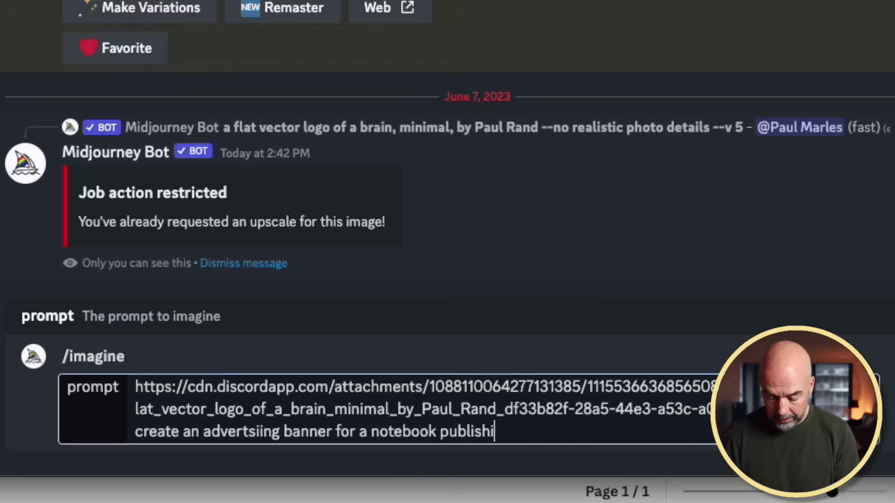
type("pany --ar 600:180")
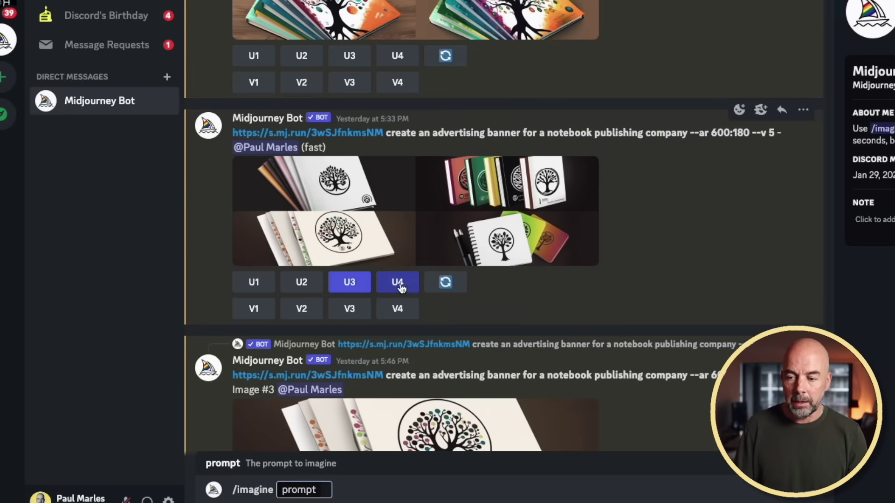
Upscale the fourth notebook banner variation and save the full-size image as "banner1" in the Downloads folder
left_click(400, 283)
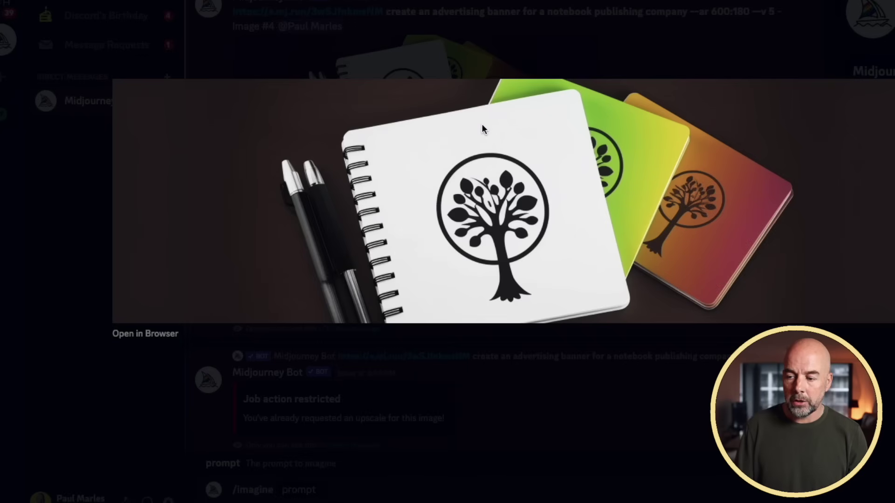
left_click(158, 334)
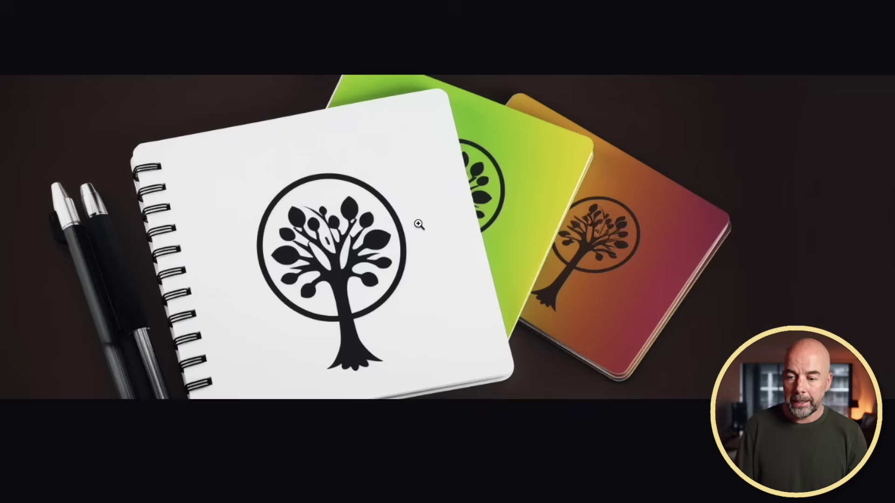
right_click(418, 224)
left_click(437, 246)
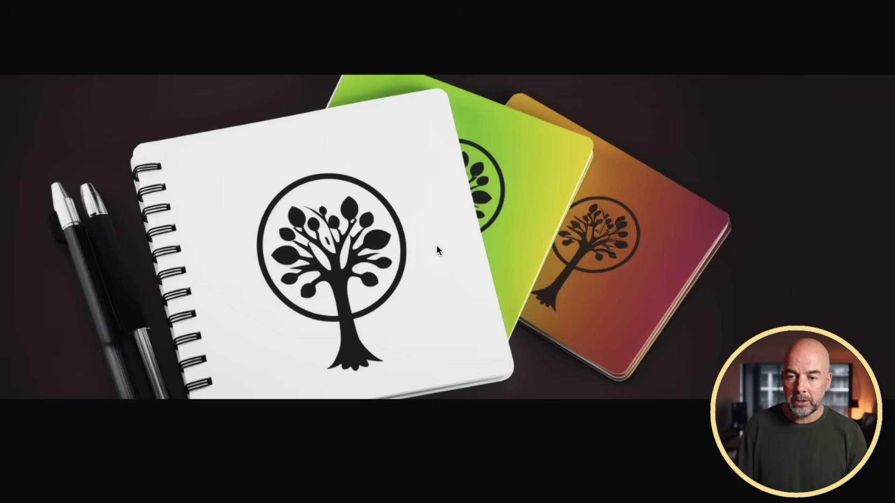
type("bann")
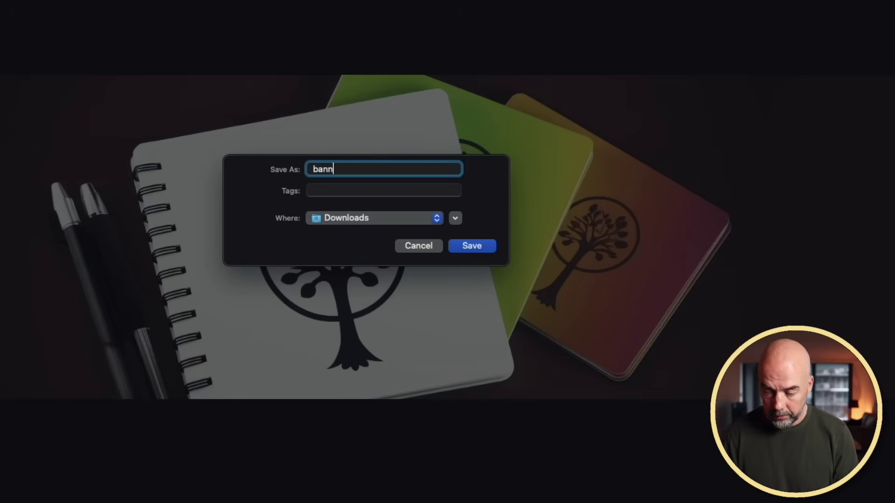
type("er1")
key("Return")
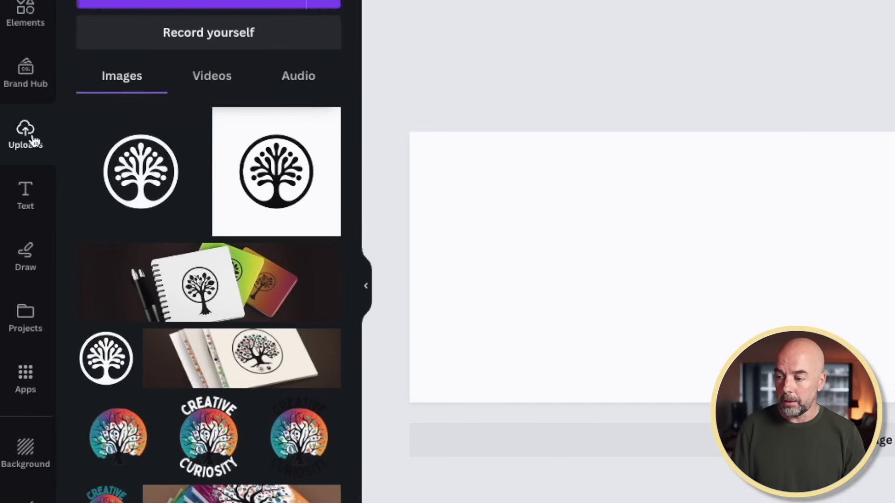
Switch to the 600 × 180 px Canva design, upload the saved banner image and enlarge it to fill the page
left_click_drag(885, 219, 200, 252)
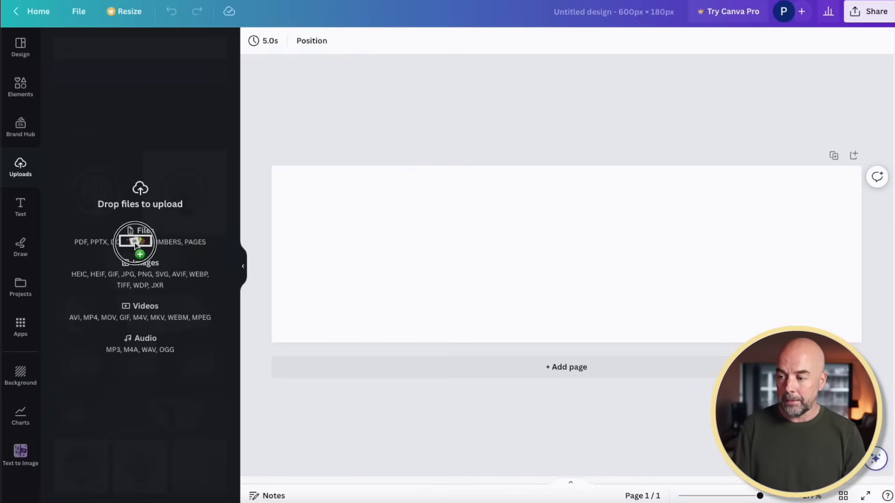
left_click_drag(134, 246, 135, 247)
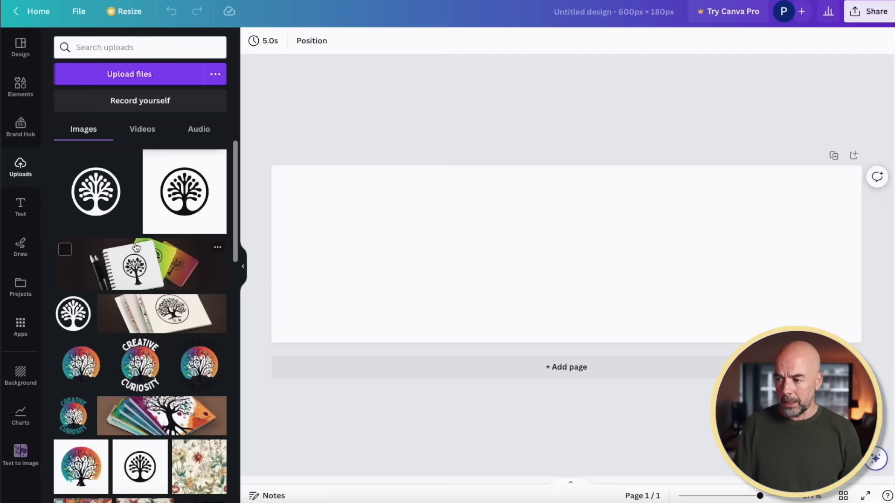
left_click(122, 183)
left_click_drag(737, 305, 861, 344)
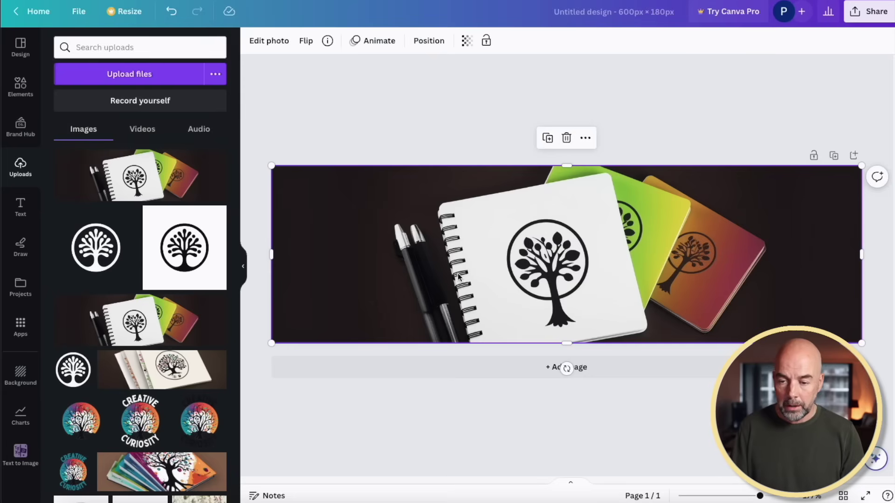
Shift the notebook image to the right and place a page-filling duplicate behind it to cover the empty area
left_click_drag(540, 276, 637, 278)
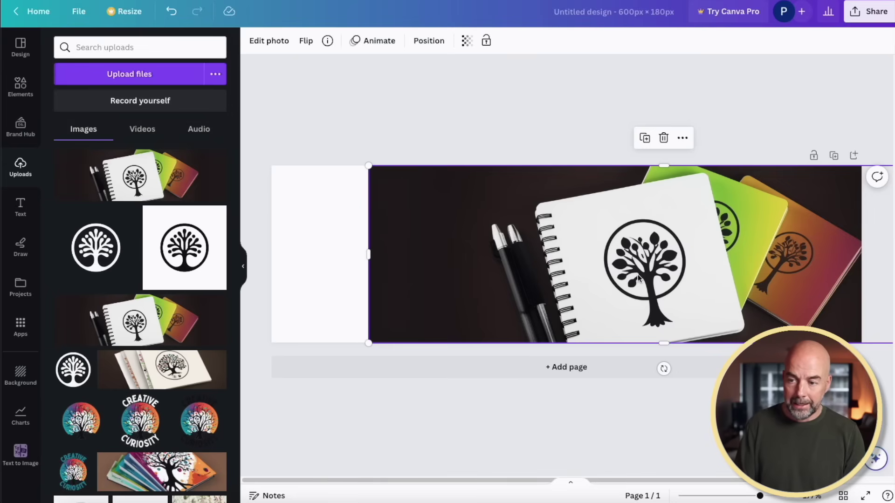
key("ctrl+d")
left_click_drag(632, 262, 522, 247)
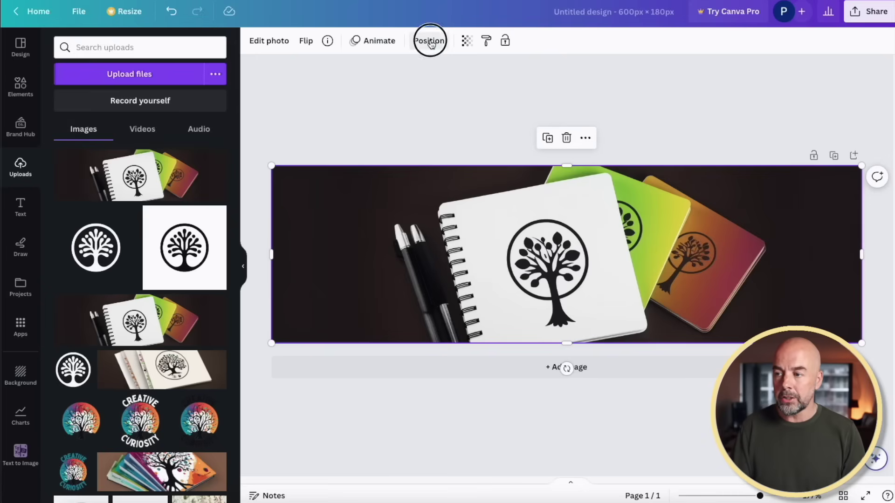
left_click(429, 41)
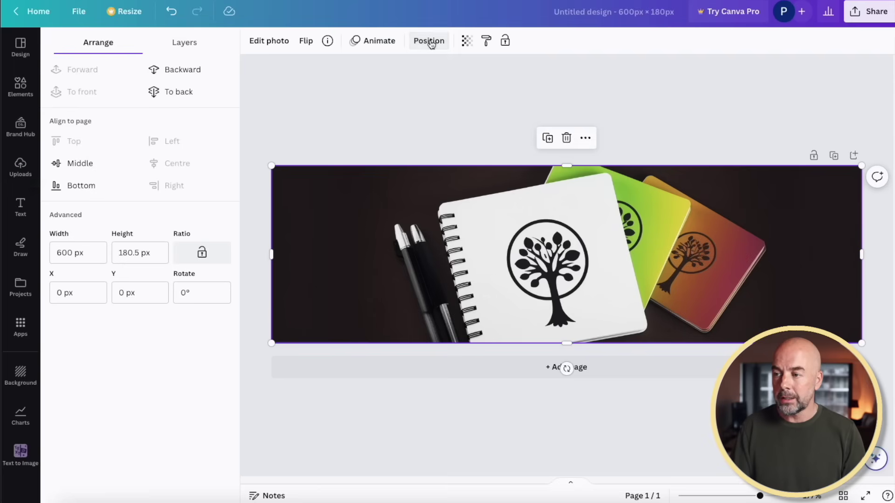
left_click(186, 44)
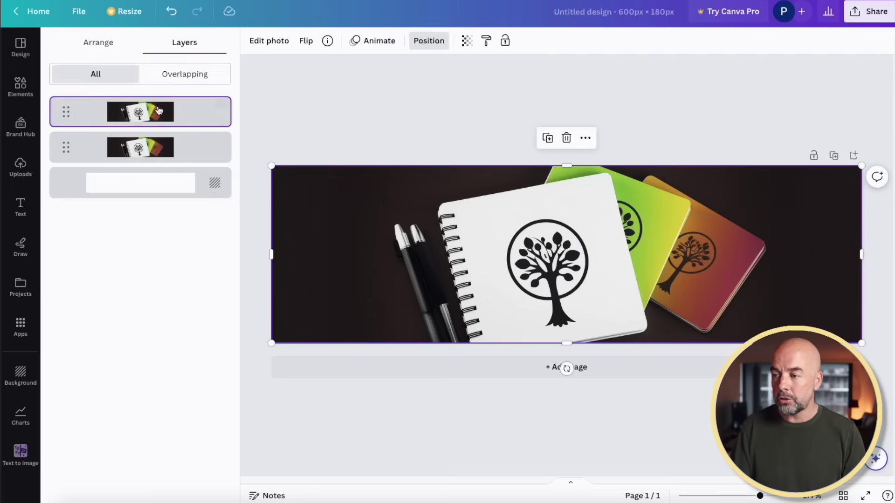
left_click_drag(158, 112, 162, 165)
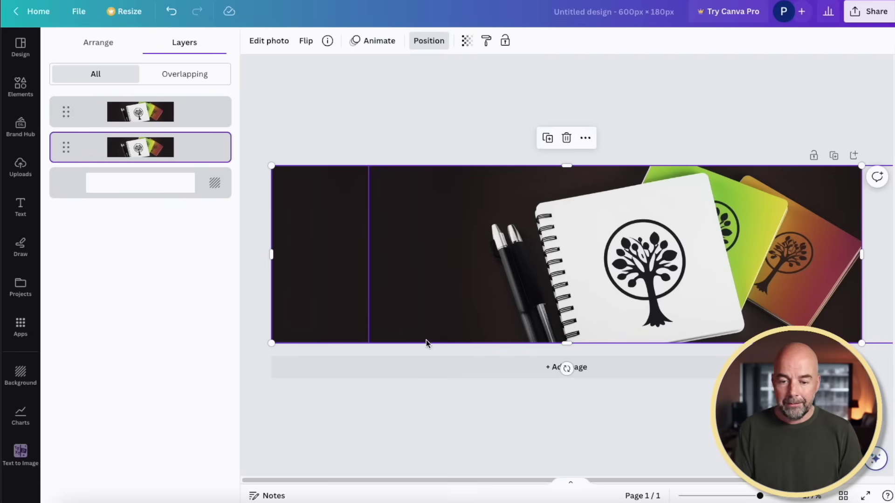
mouse_move(696, 304)
left_mouse_down()
mouse_move(675, 304)
mouse_move(695, 304)
left_mouse_up()
left_click(614, 441)
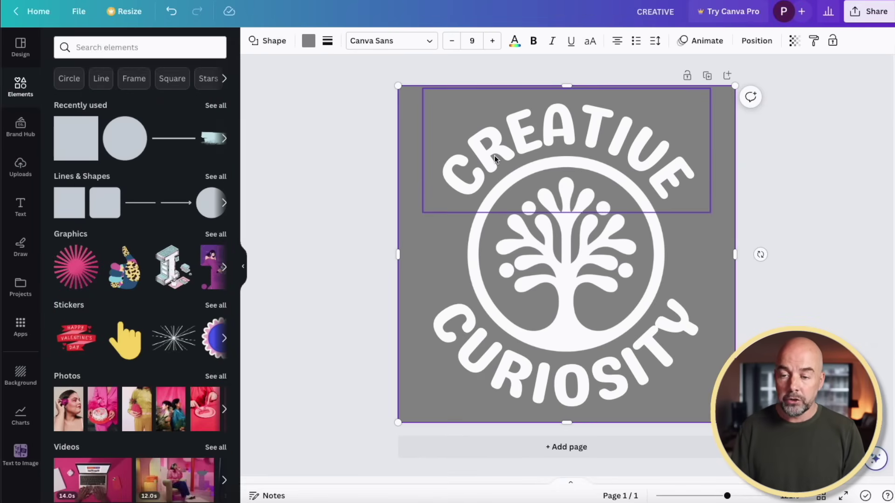
Copy the white CREATIVE text, tree circle and CURIOSITY text from the logo design into the notebook banner
left_click(558, 136)
left_click(571, 256, "shift")
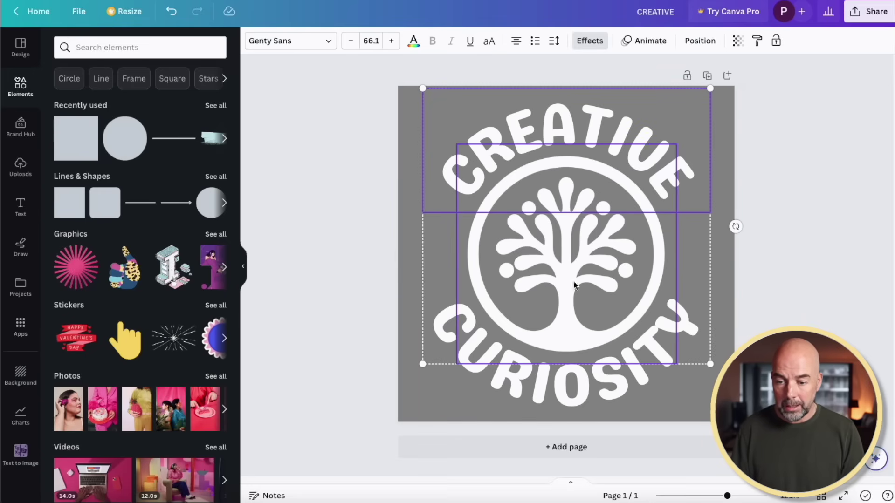
left_click(583, 384, "shift")
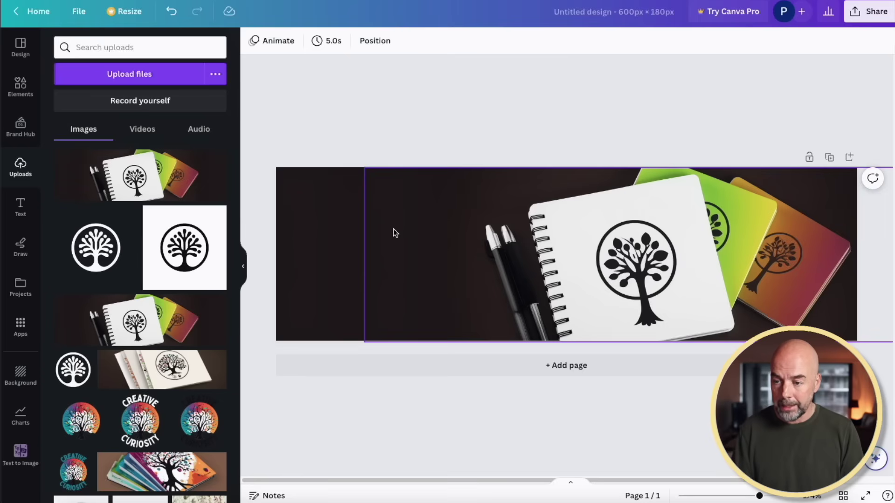
key("ctrl+v")
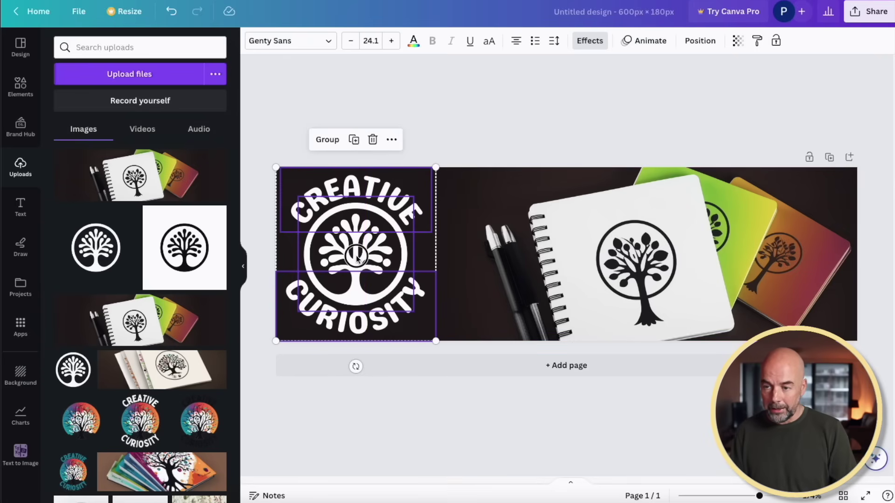
Shrink the pasted white logo slightly and position it in the dark area beside the pens
left_click_drag(360, 257, 379, 254)
scroll(378, 254, "down", 2)
left_click_drag(476, 323, 462, 309)
left_click_drag(413, 249, 421, 256)
left_click(556, 426)
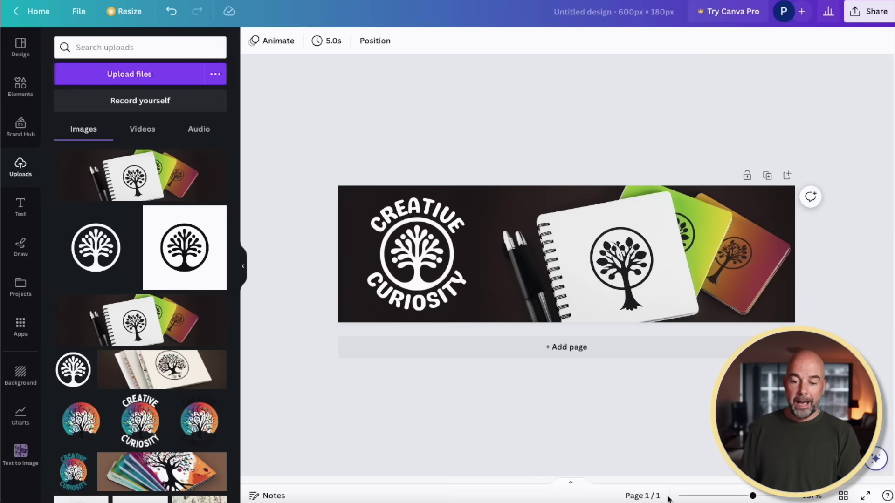
Download the finished 600 × 180 px notebook banner as a PNG image
left_click_drag(752, 498, 757, 498)
left_click(245, 267)
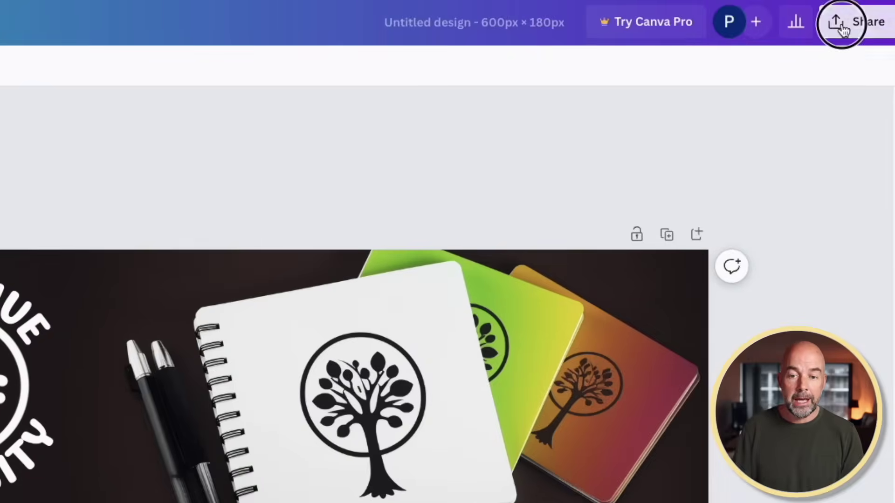
left_click(847, 25)
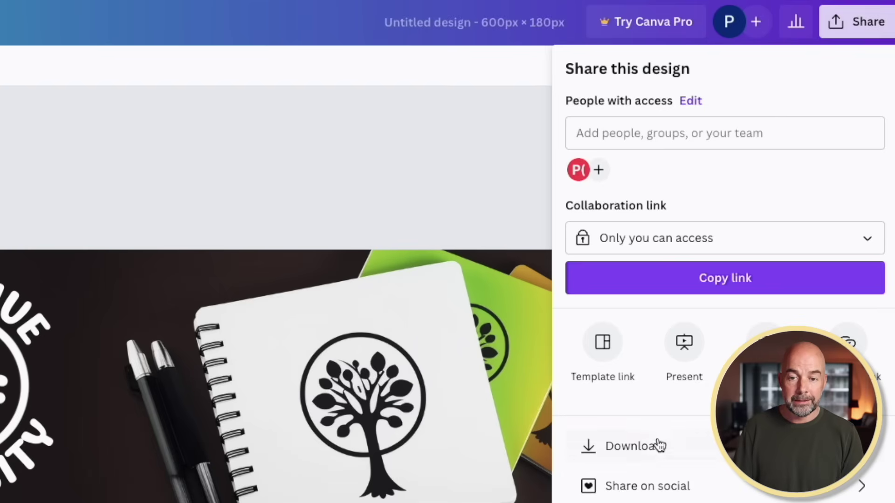
left_click(674, 411)
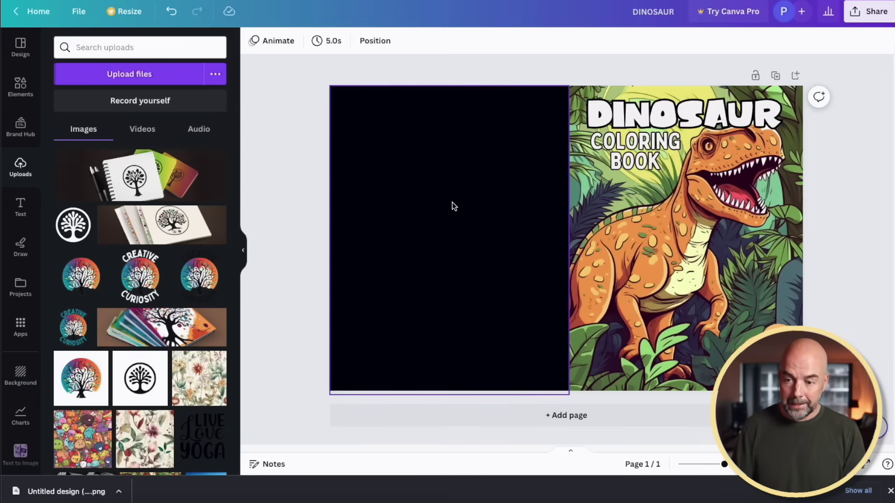
Paste the white Creative Curiosity logo onto the black back cover of the DINOSAUR design, shrink it and place it centred near the cover's lower edge
key("ctrl+v")
left_click_drag(452, 205, 487, 320)
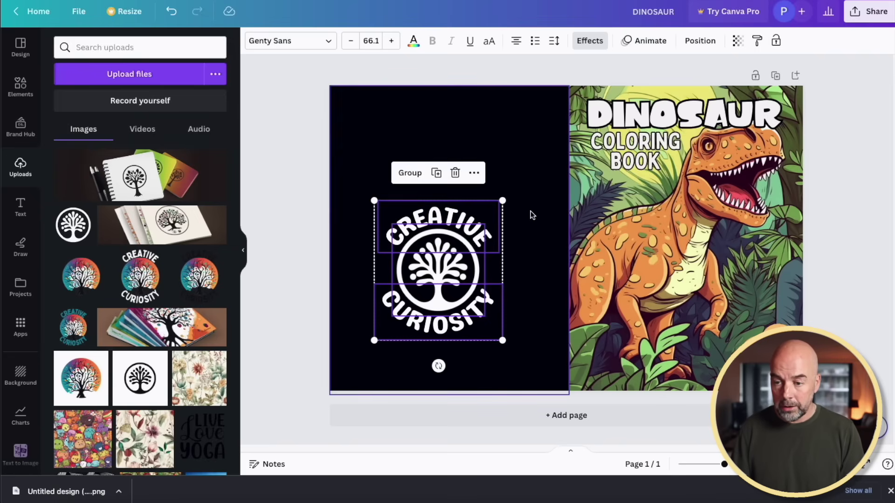
left_click_drag(501, 201, 447, 348)
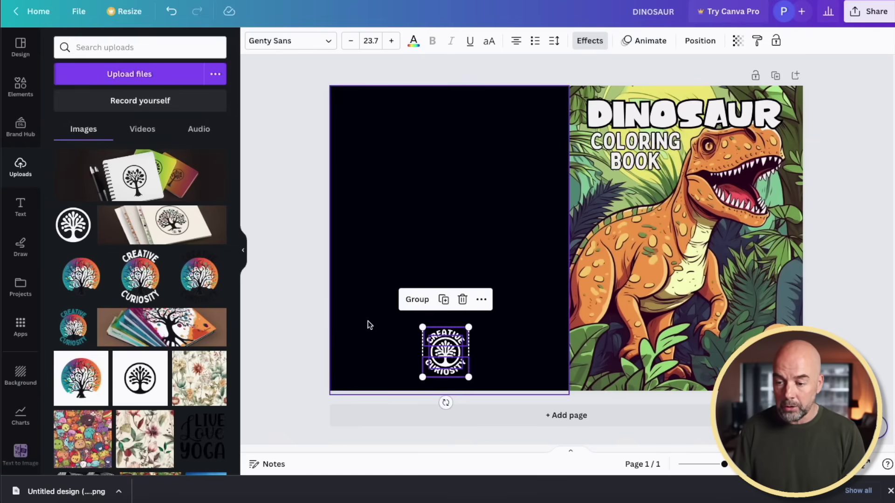
left_click(312, 314)
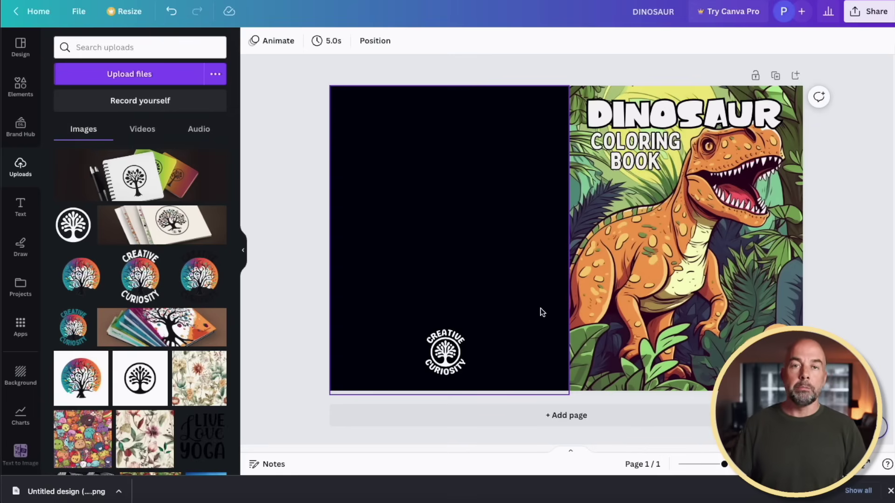